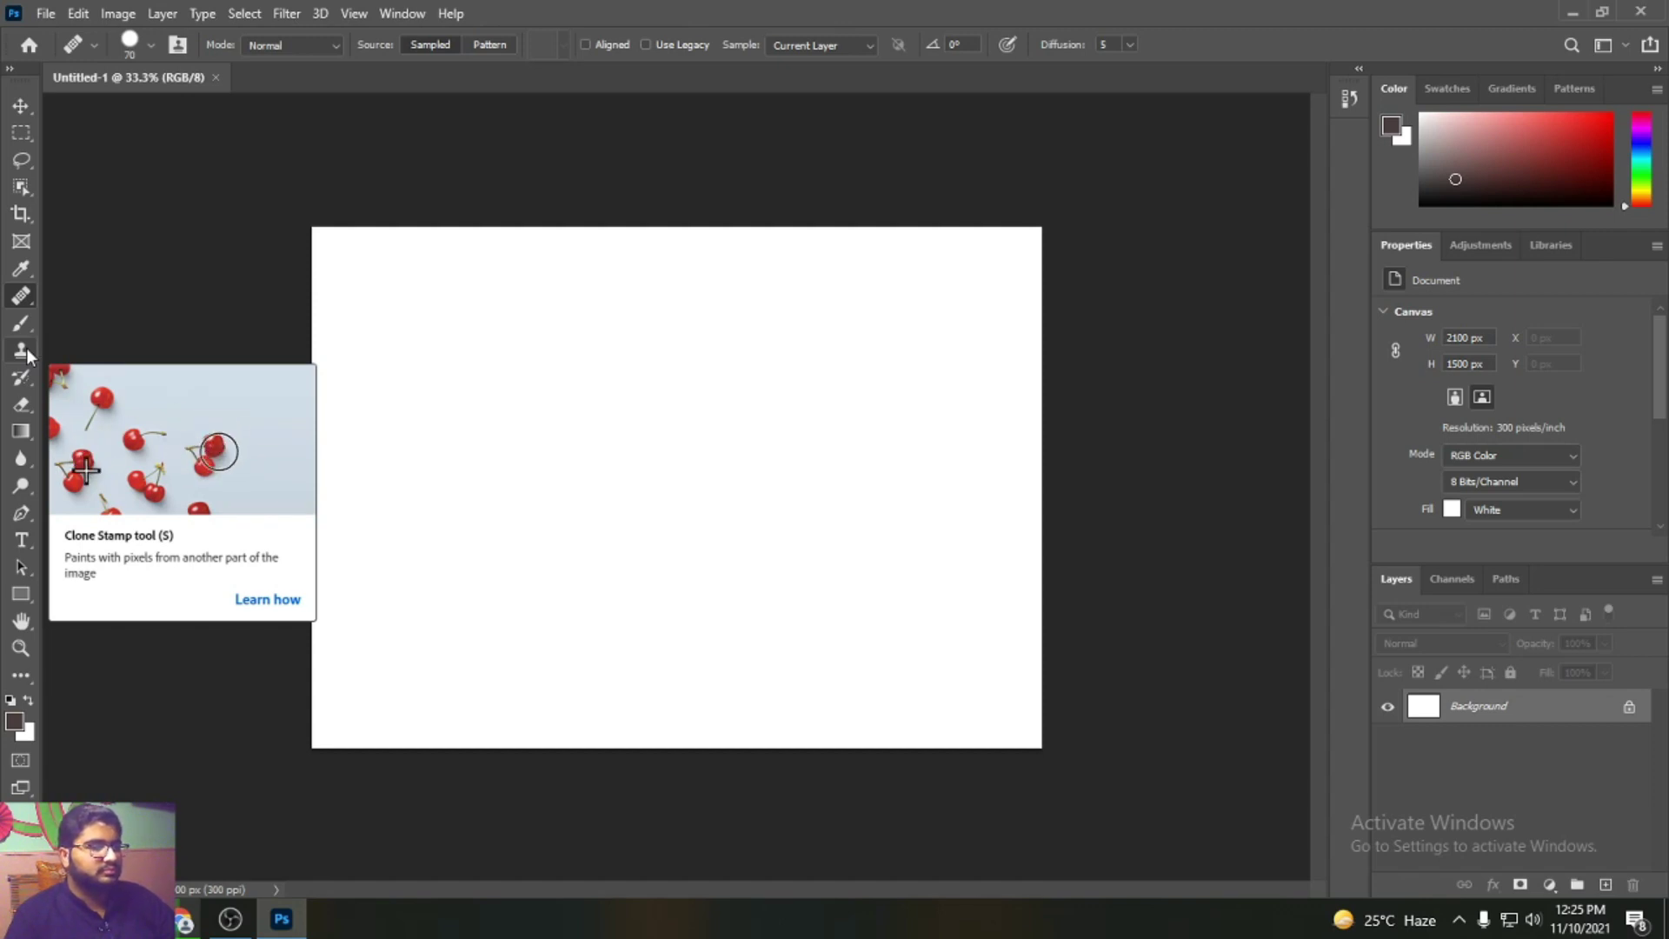
- Choose the Clone Stamp tool, set its brush size to 69 px and try it on the blank canvas
left_click(22, 350)
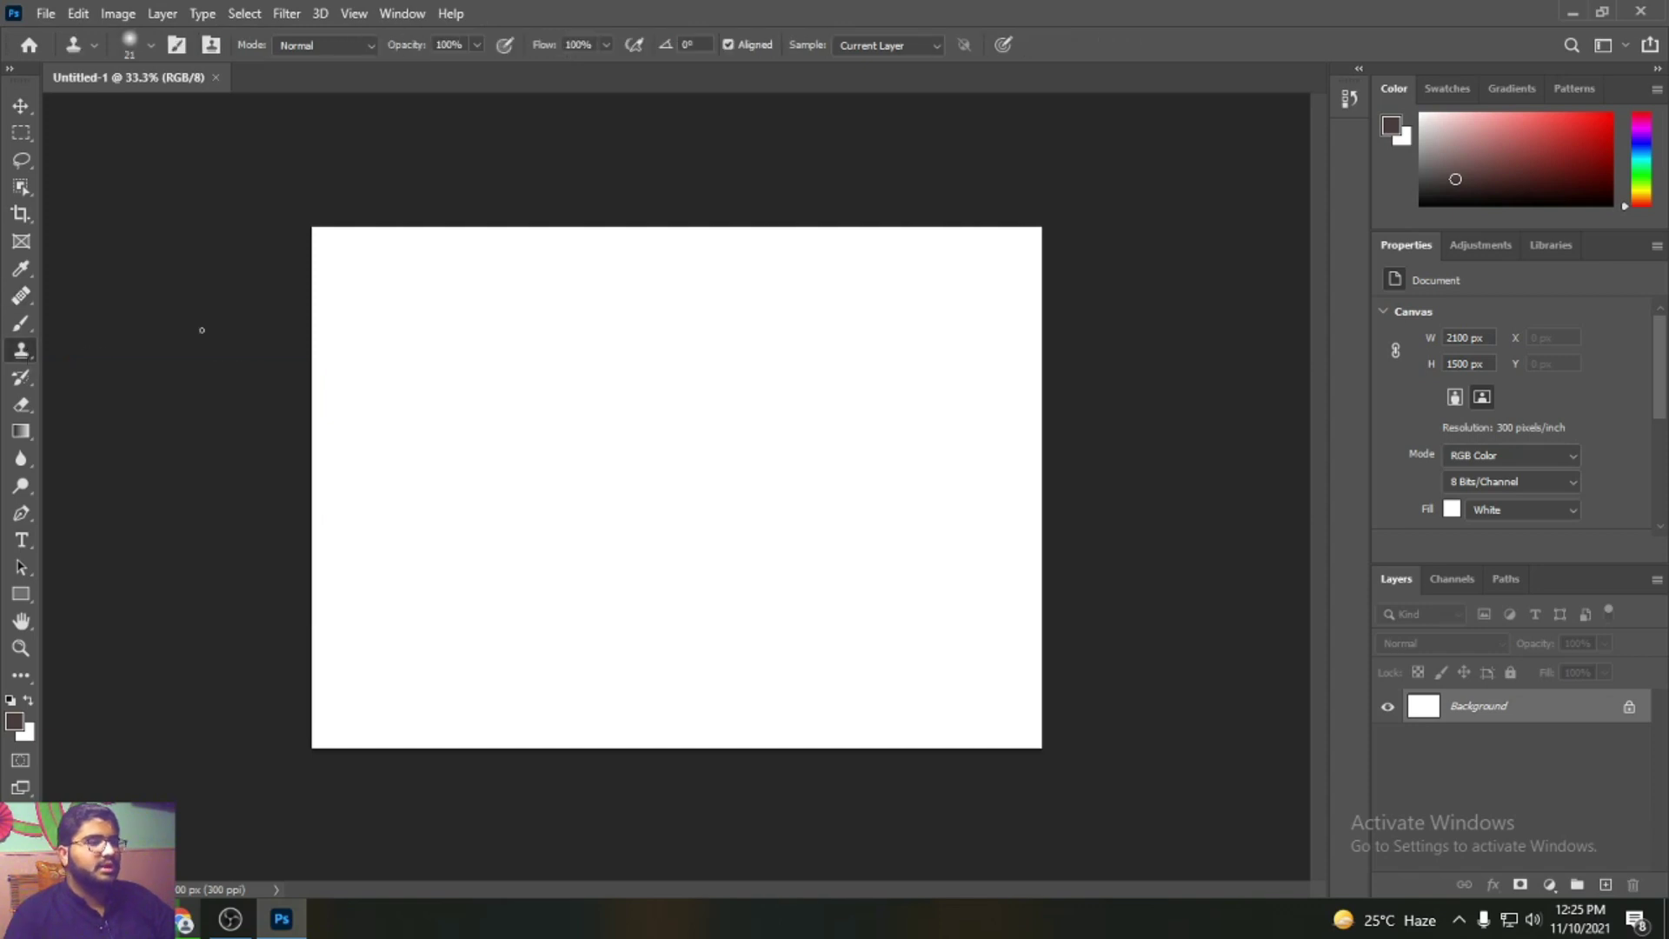
right_click(523, 376)
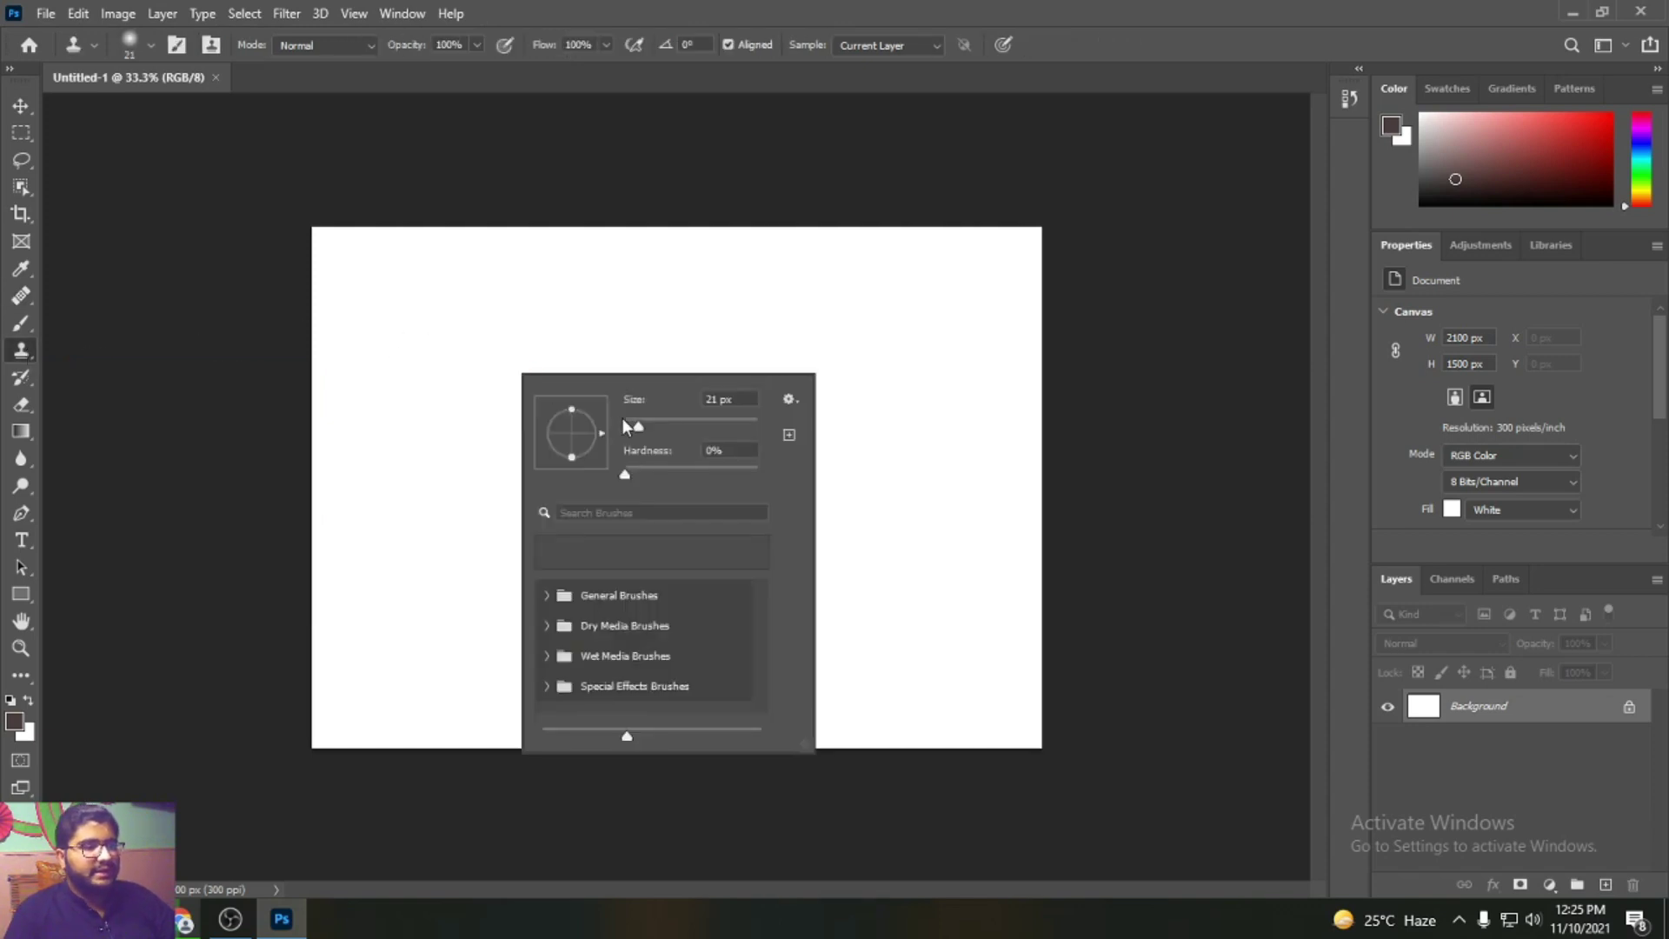
left_click(634, 425)
left_click_drag(668, 429, 675, 429)
left_click(454, 339)
left_click(859, 370)
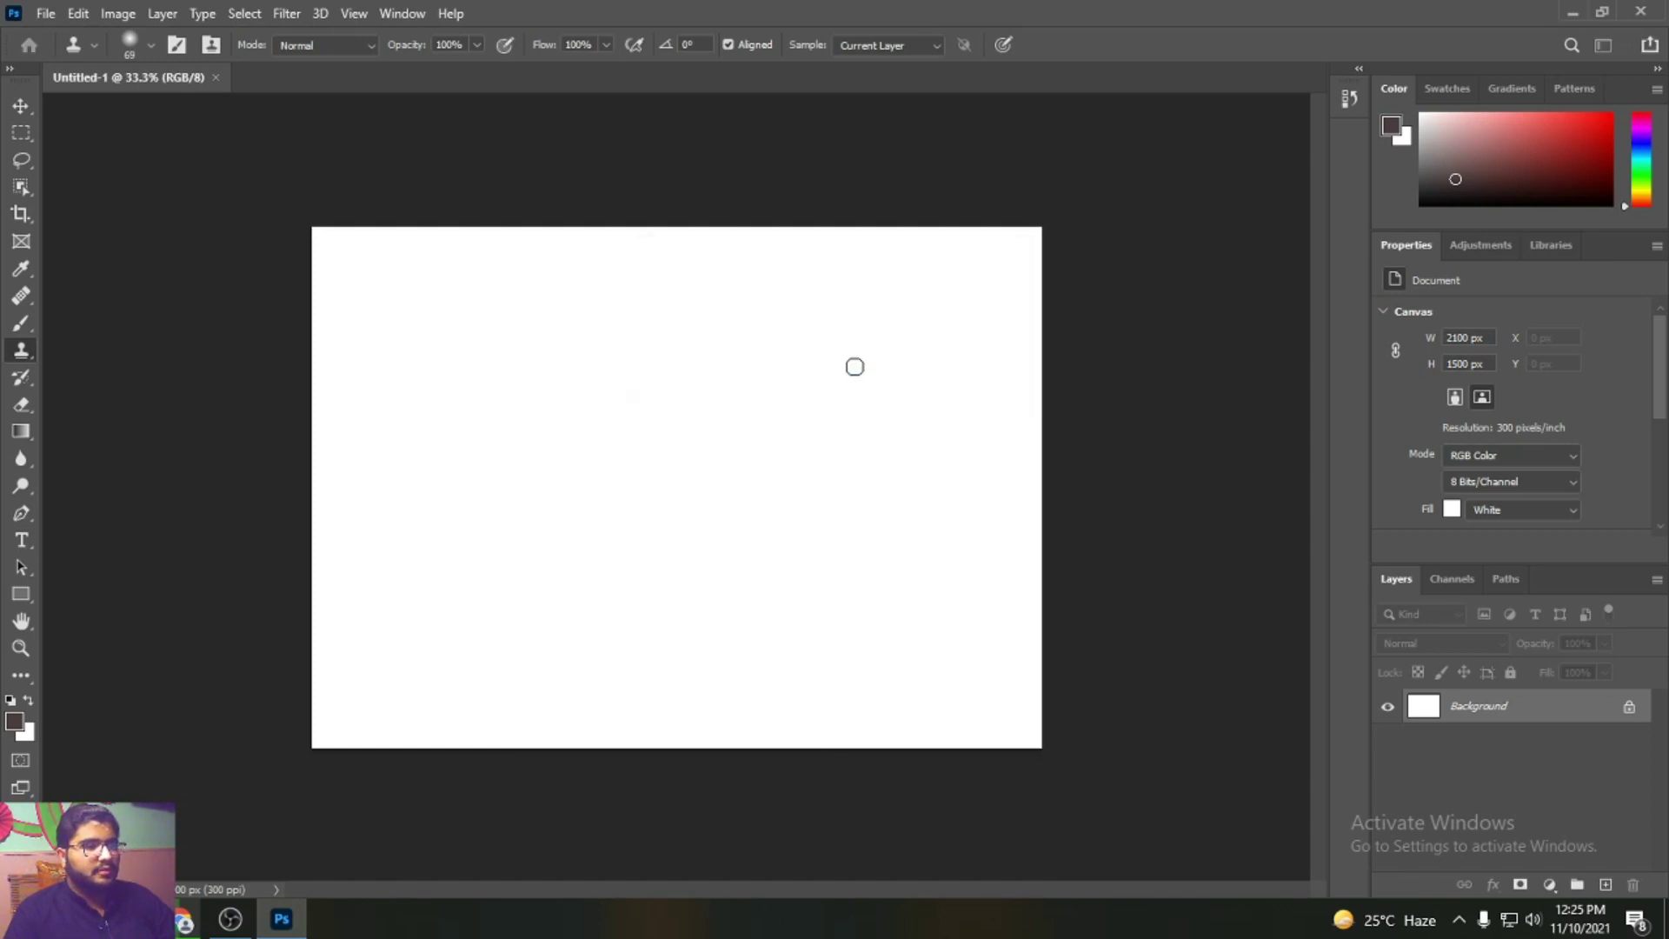
key("alt+BackSpace")
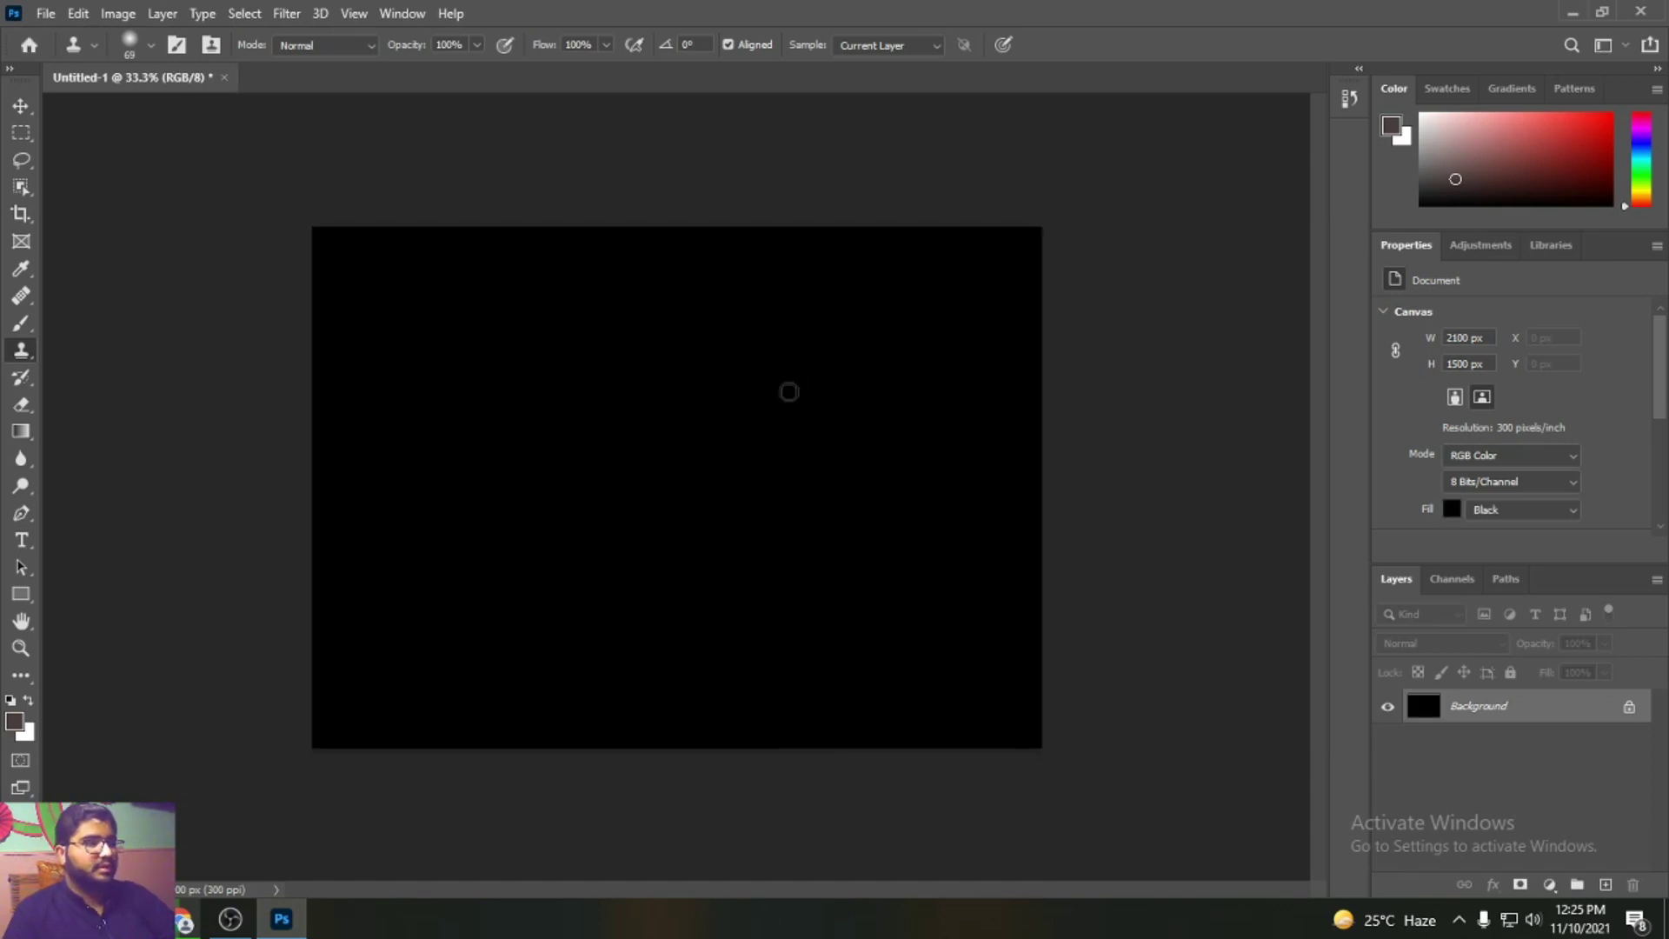
left_click(621, 415)
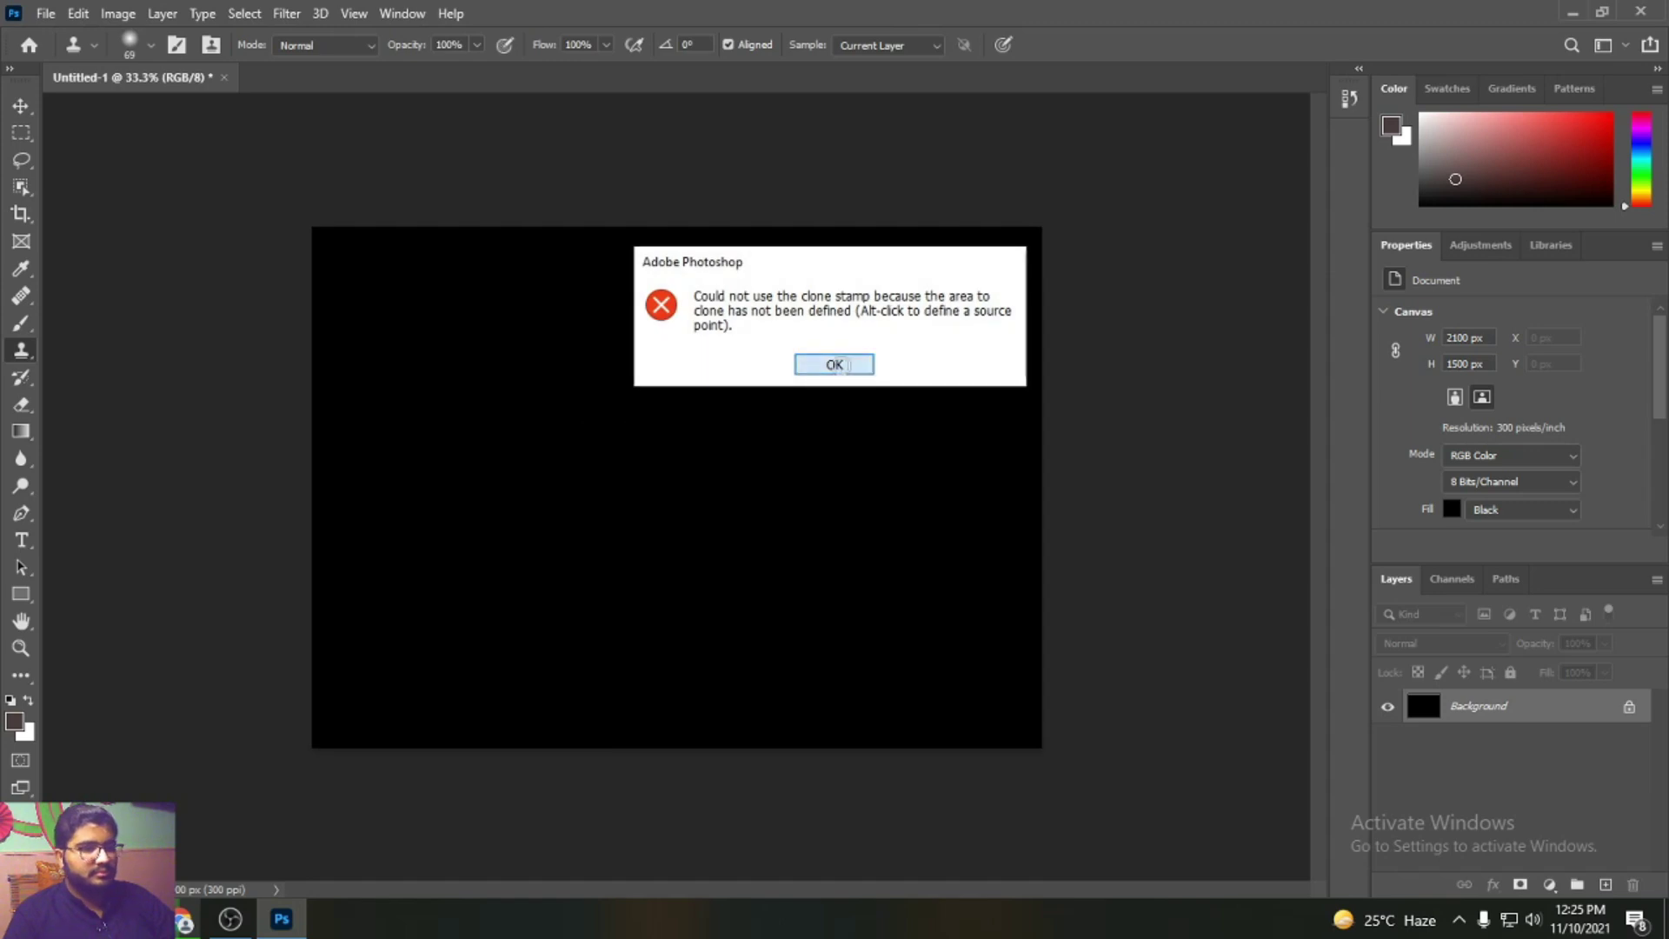
left_click(842, 369)
key("ctrl+z")
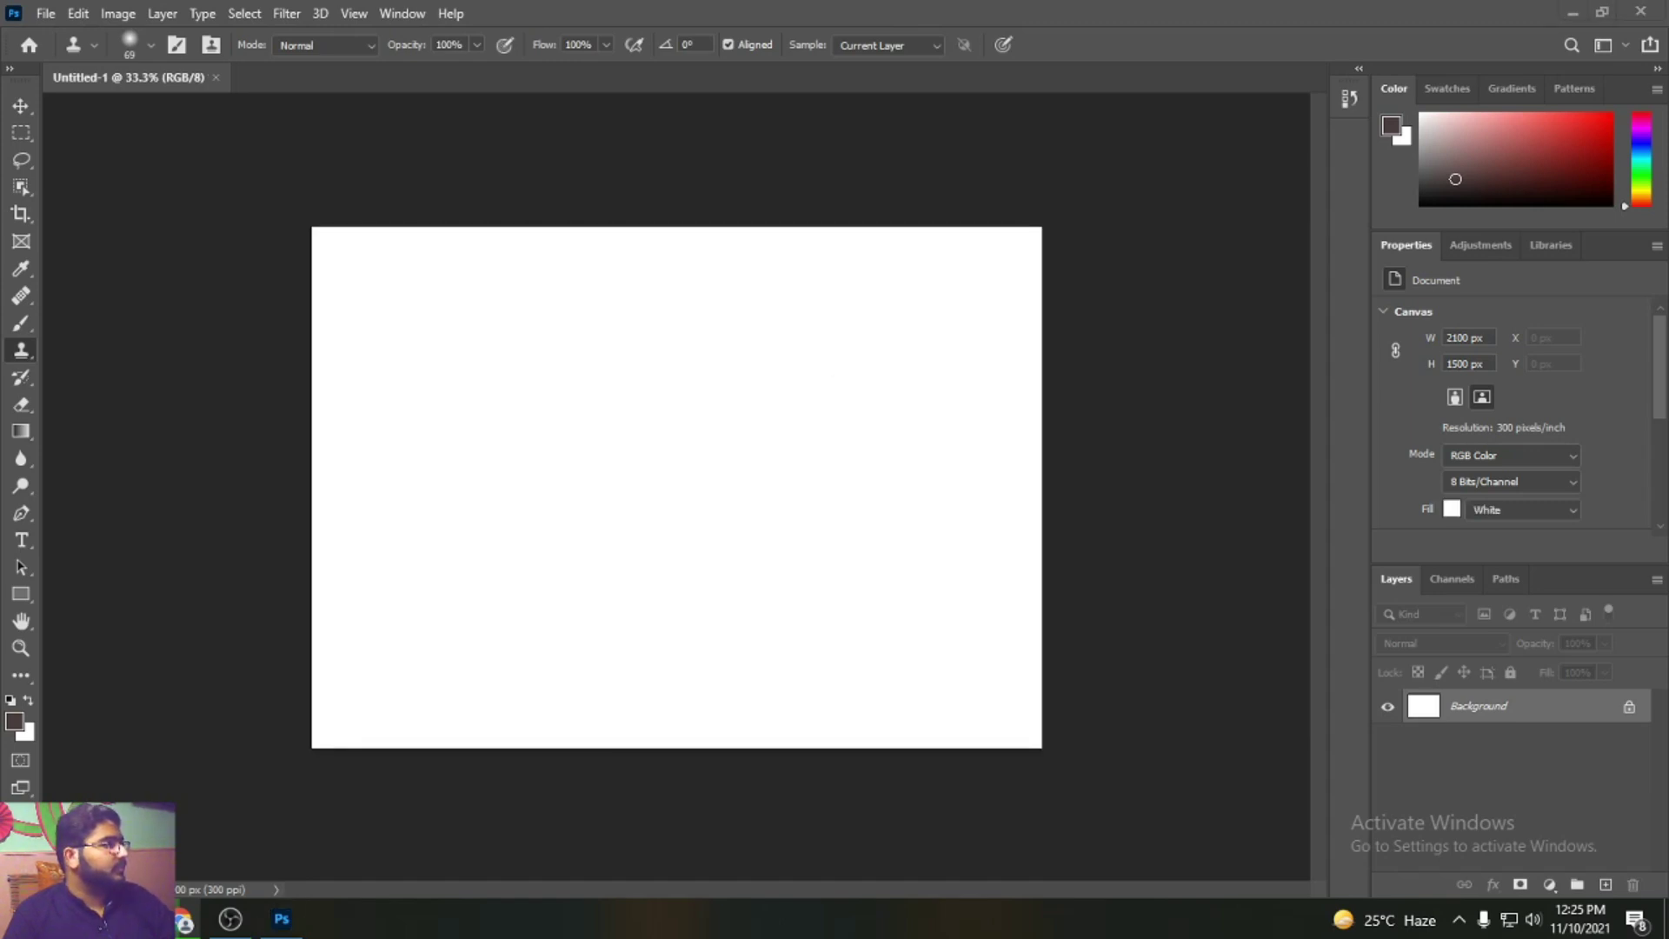
- Open the strawberry photo as a new document and unlock its Background layer
mouse_move(654, 128)
left_mouse_down()
mouse_move(664, 82)
mouse_move(582, 338)
left_mouse_up()
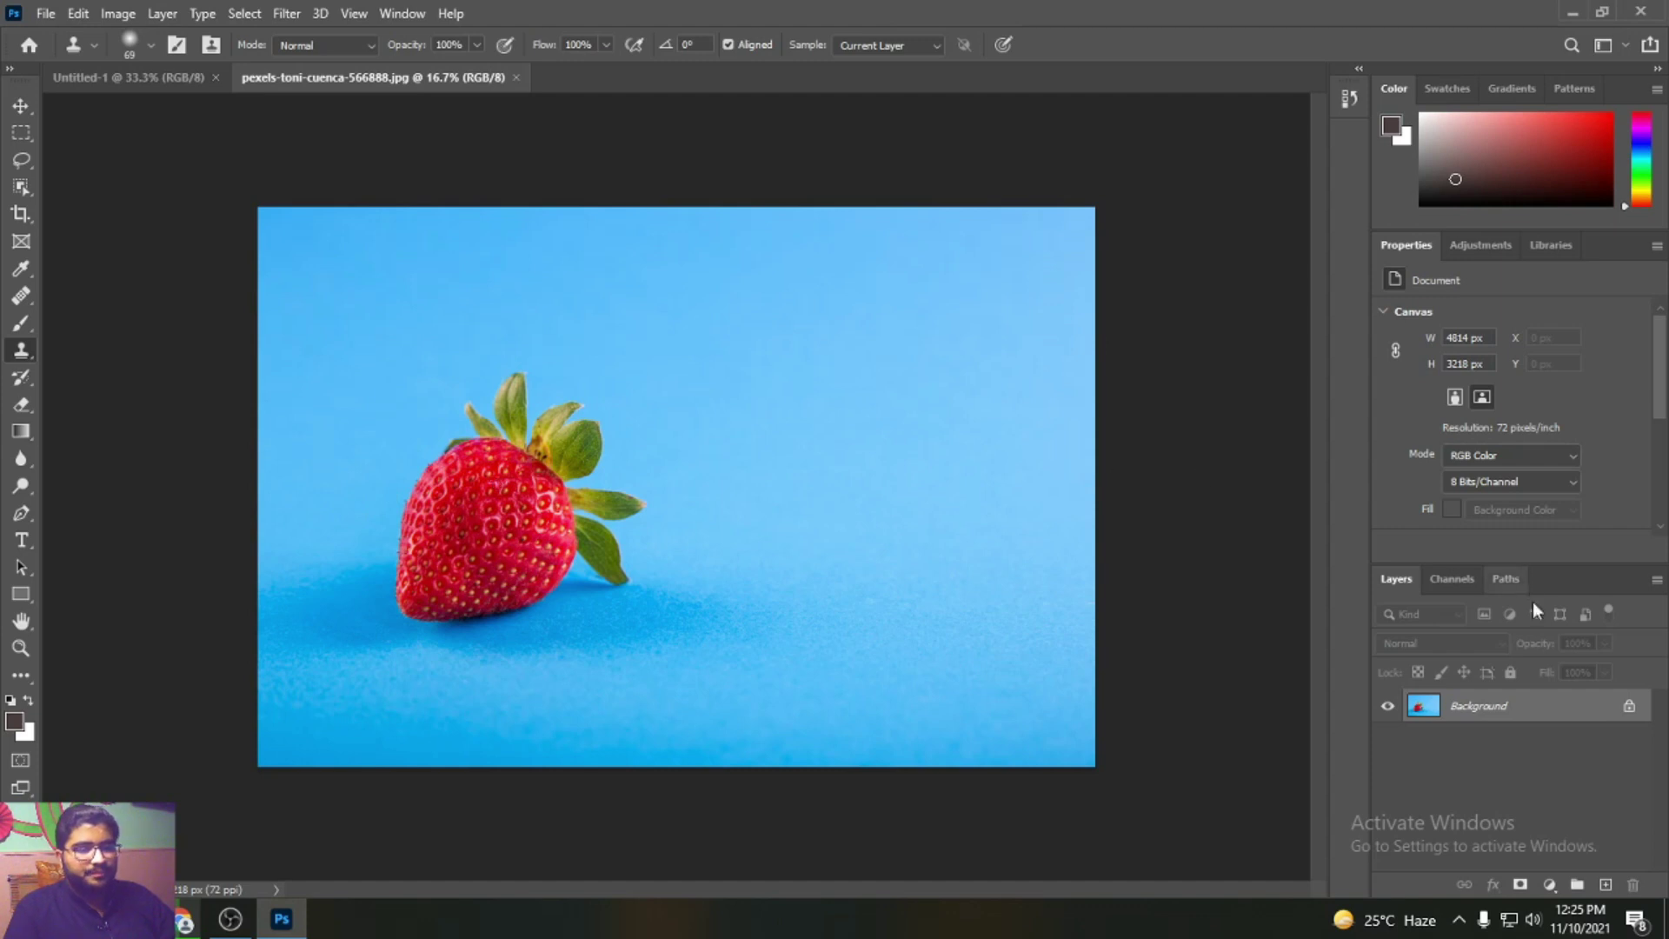
left_click(1629, 708)
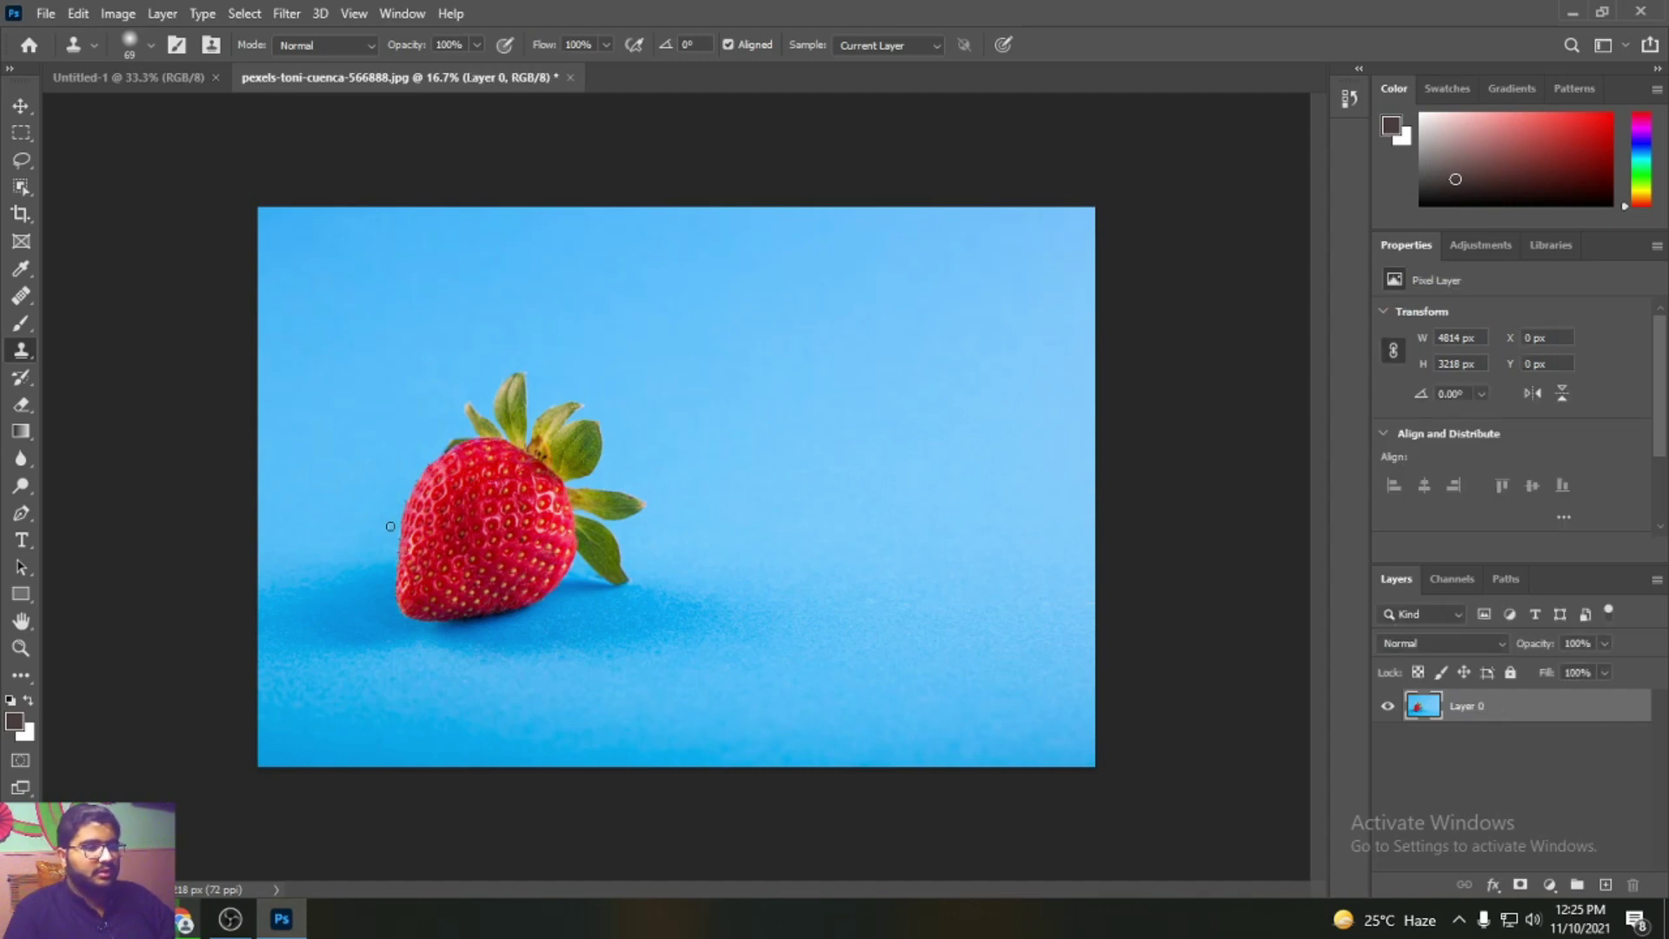
- Set the Clone Stamp brush size to 291 px and try stamping on the photo without a source point
right_click(725, 384)
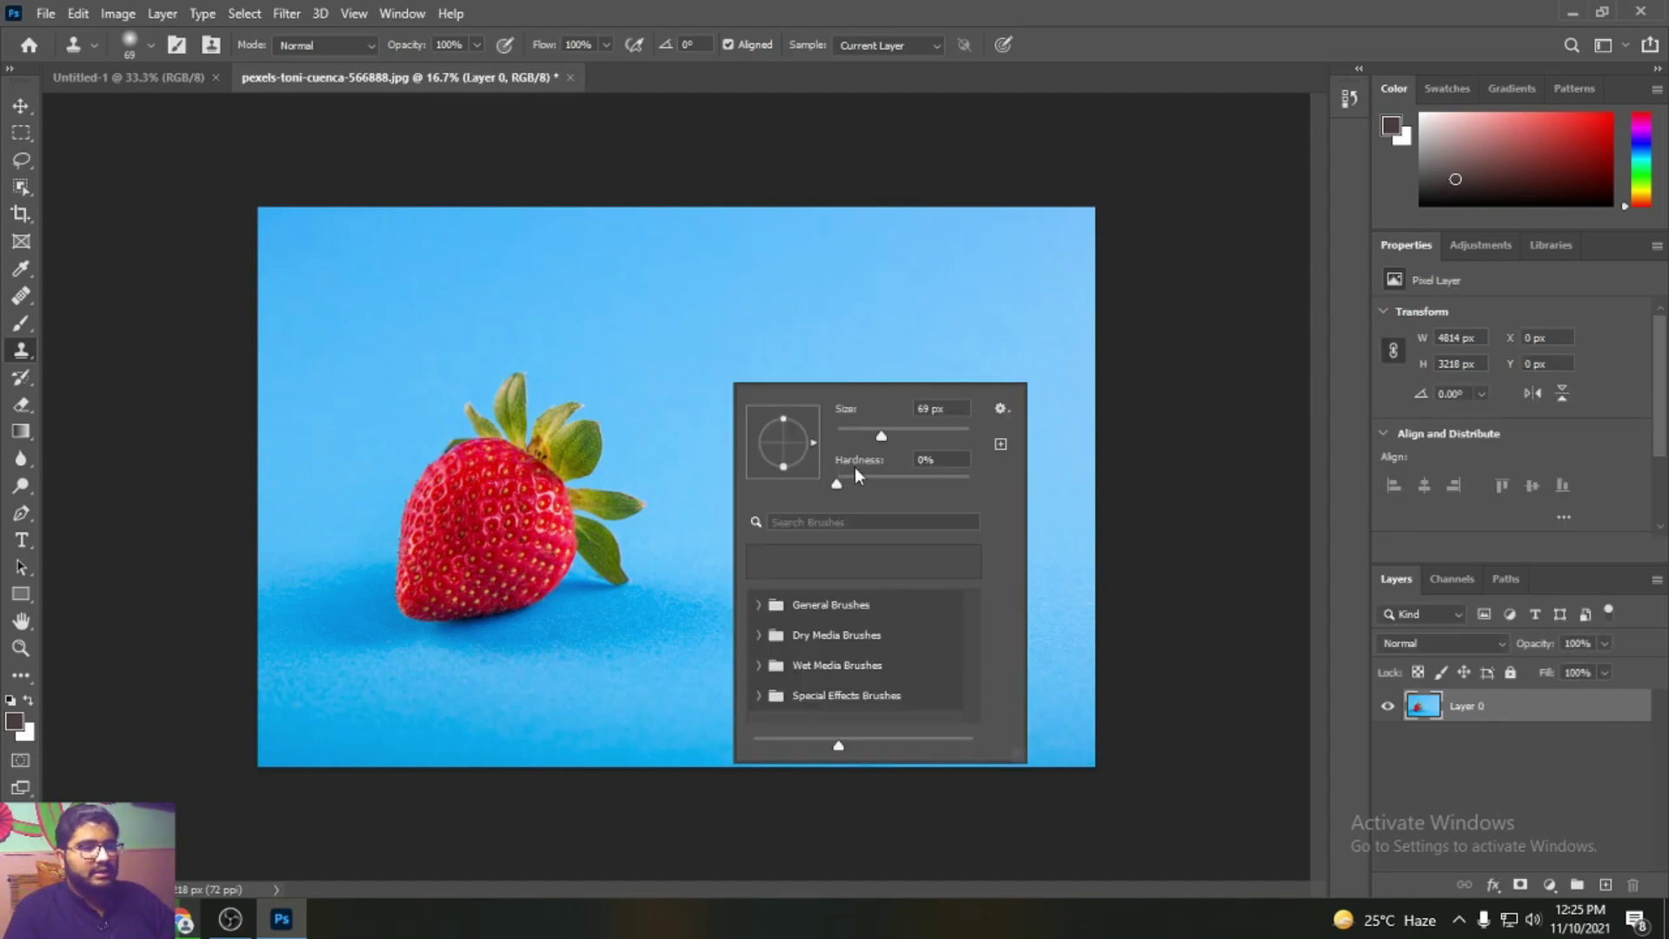
left_click_drag(972, 438, 972, 438)
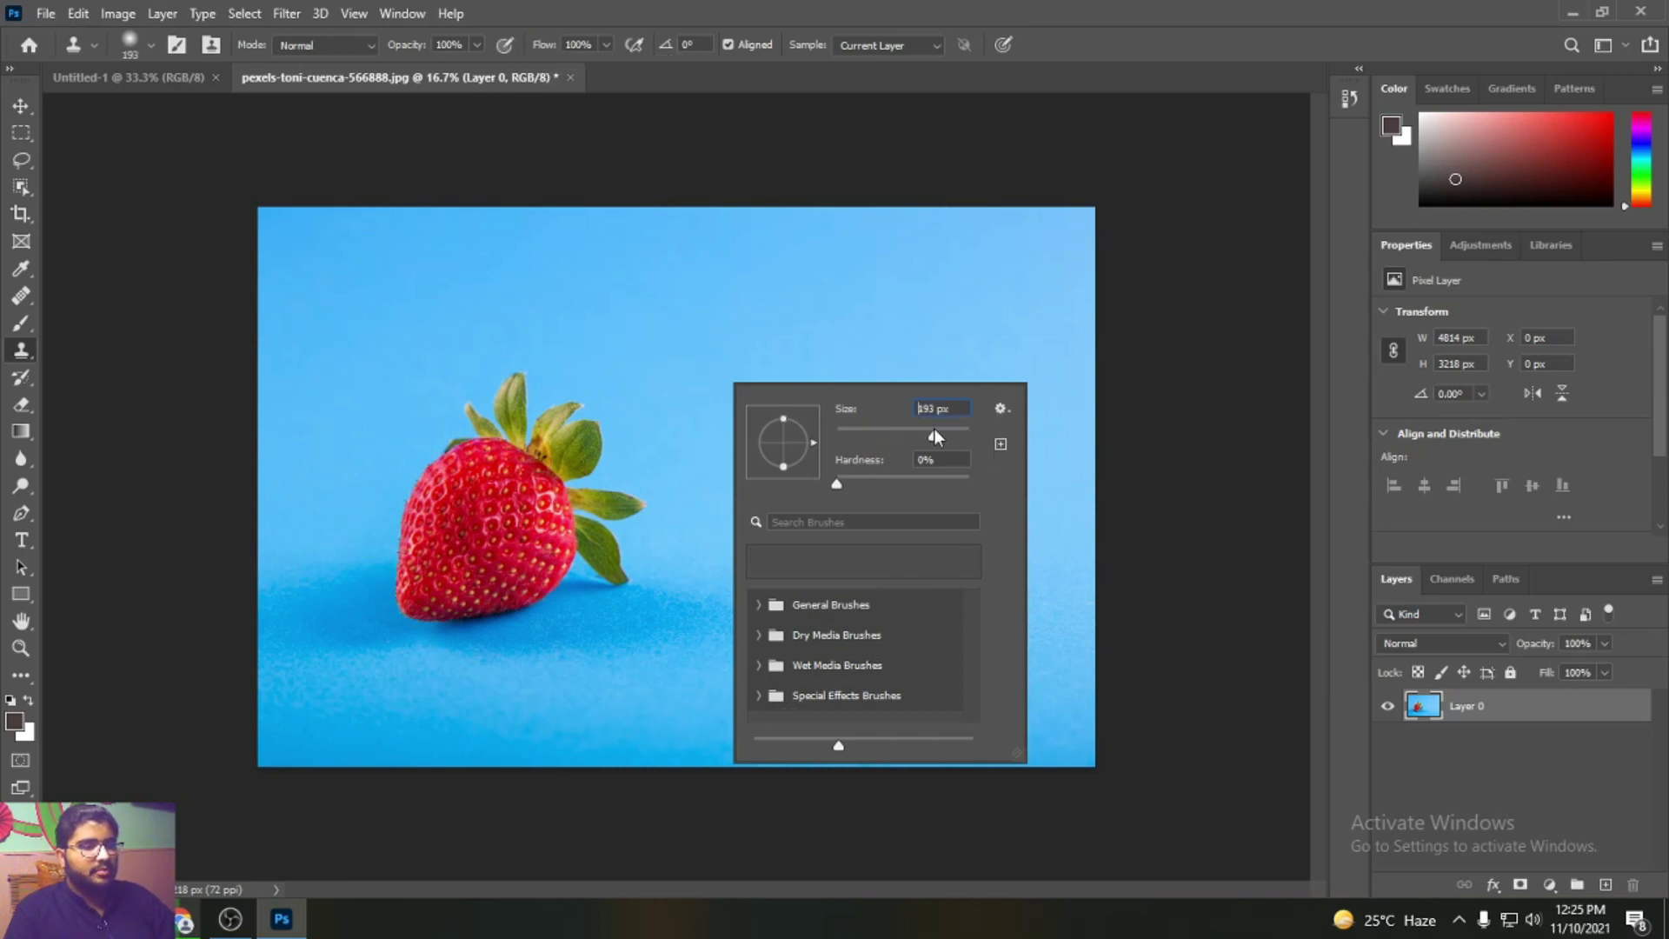
left_click_drag(933, 437, 943, 439)
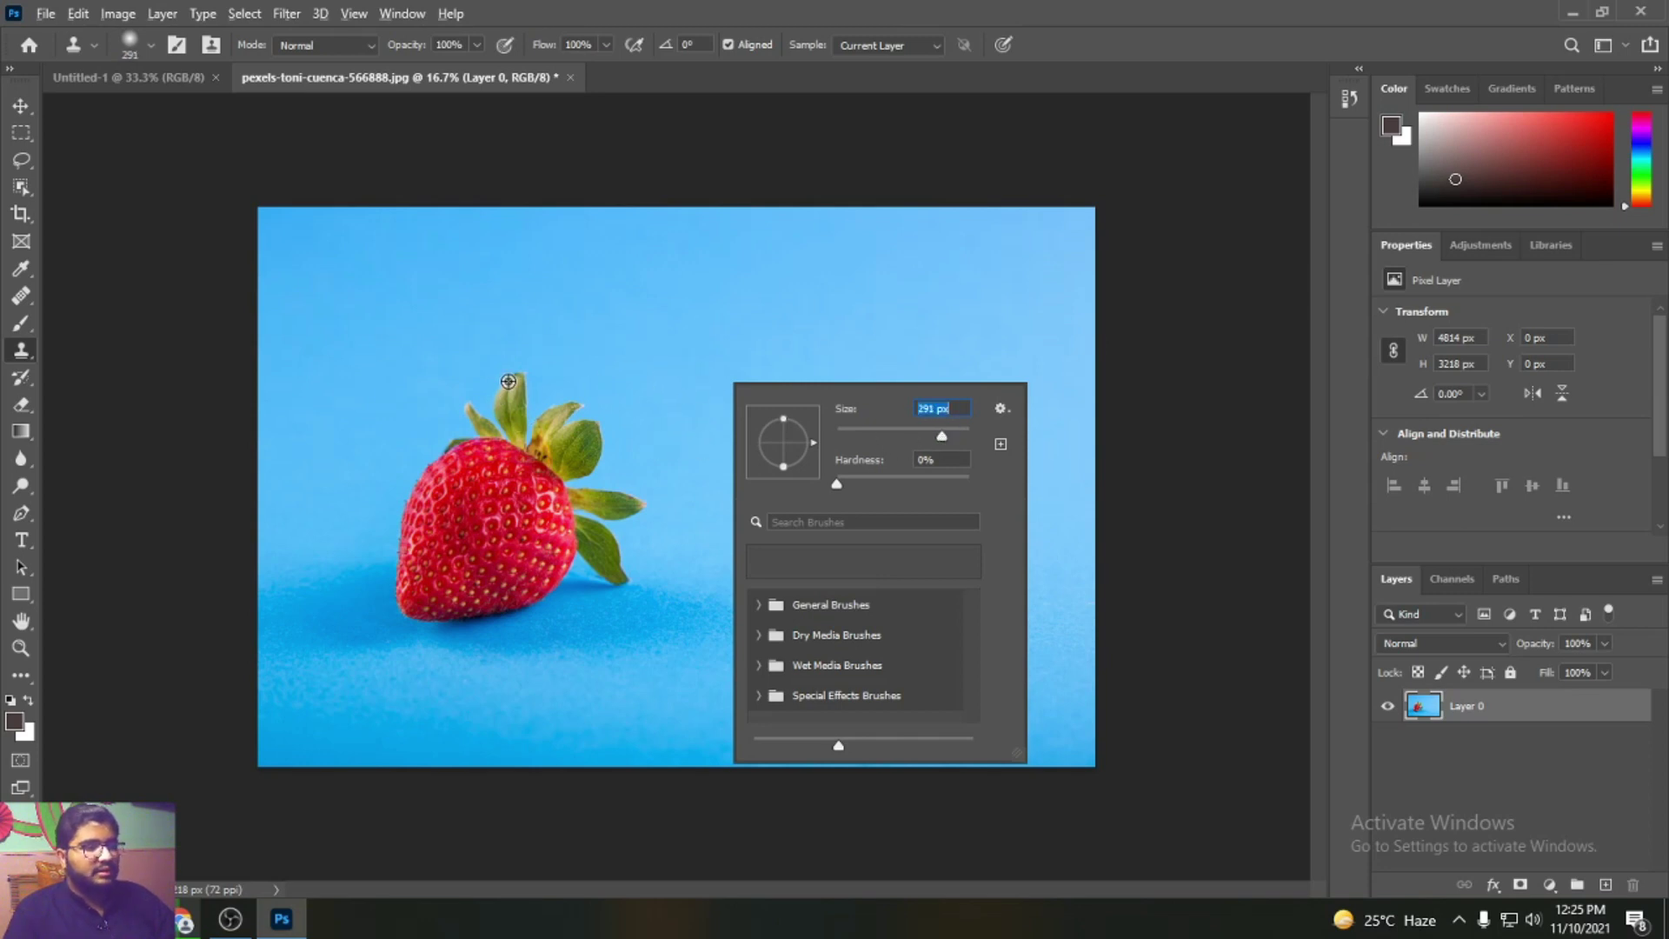
left_click(696, 345)
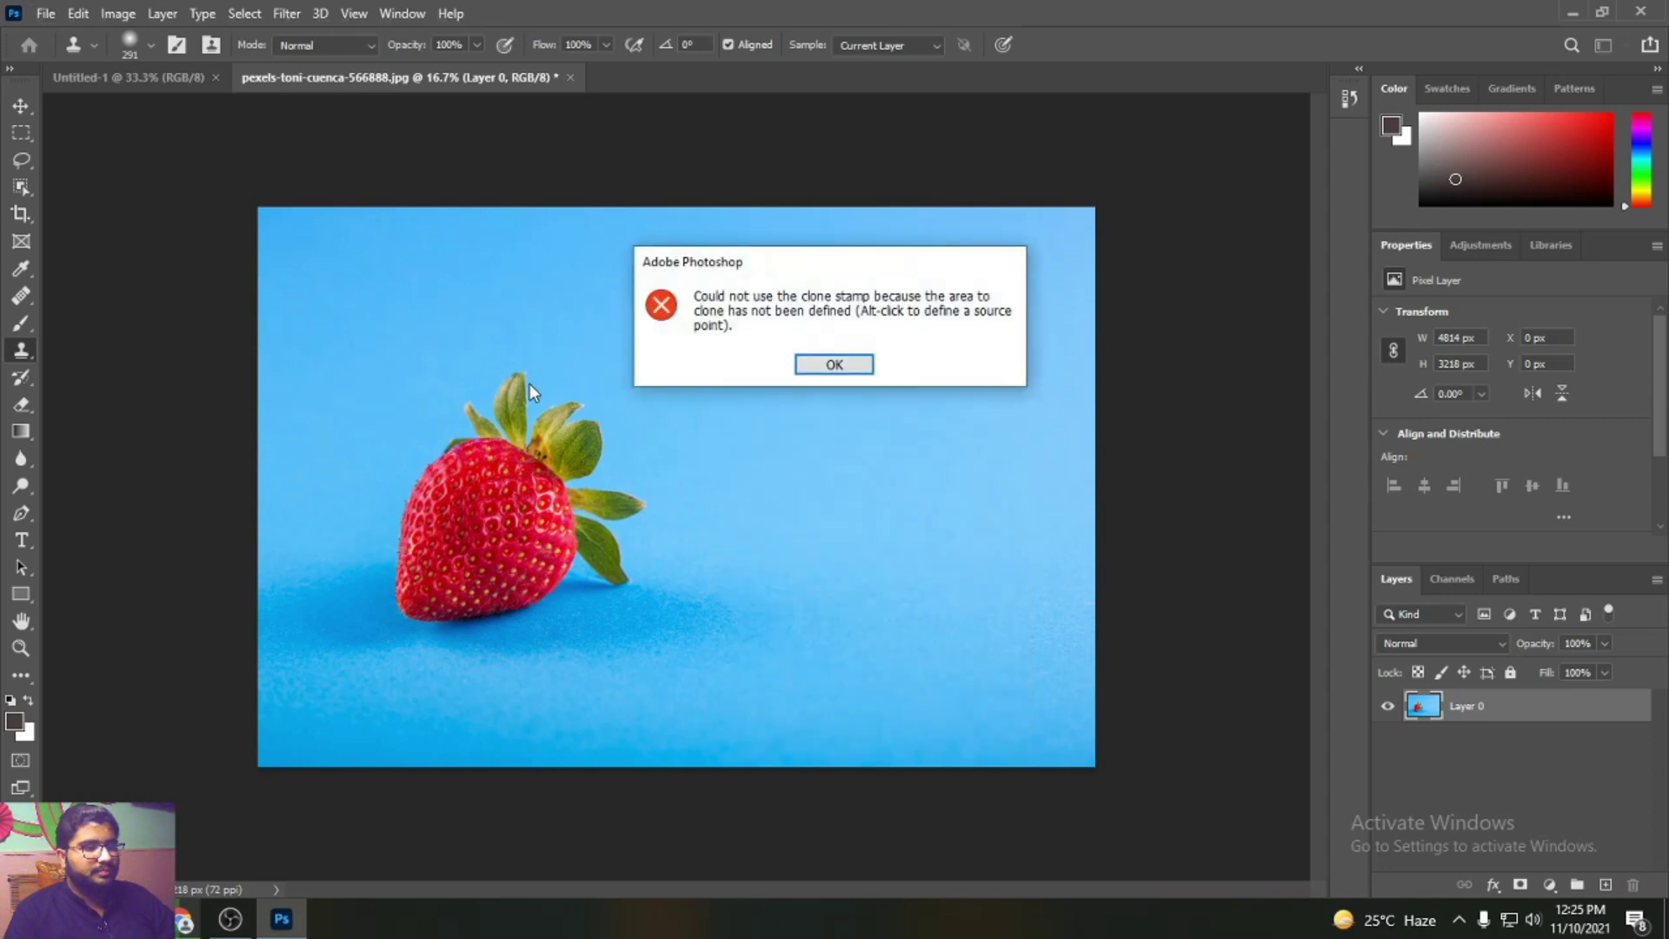
left_click(819, 365)
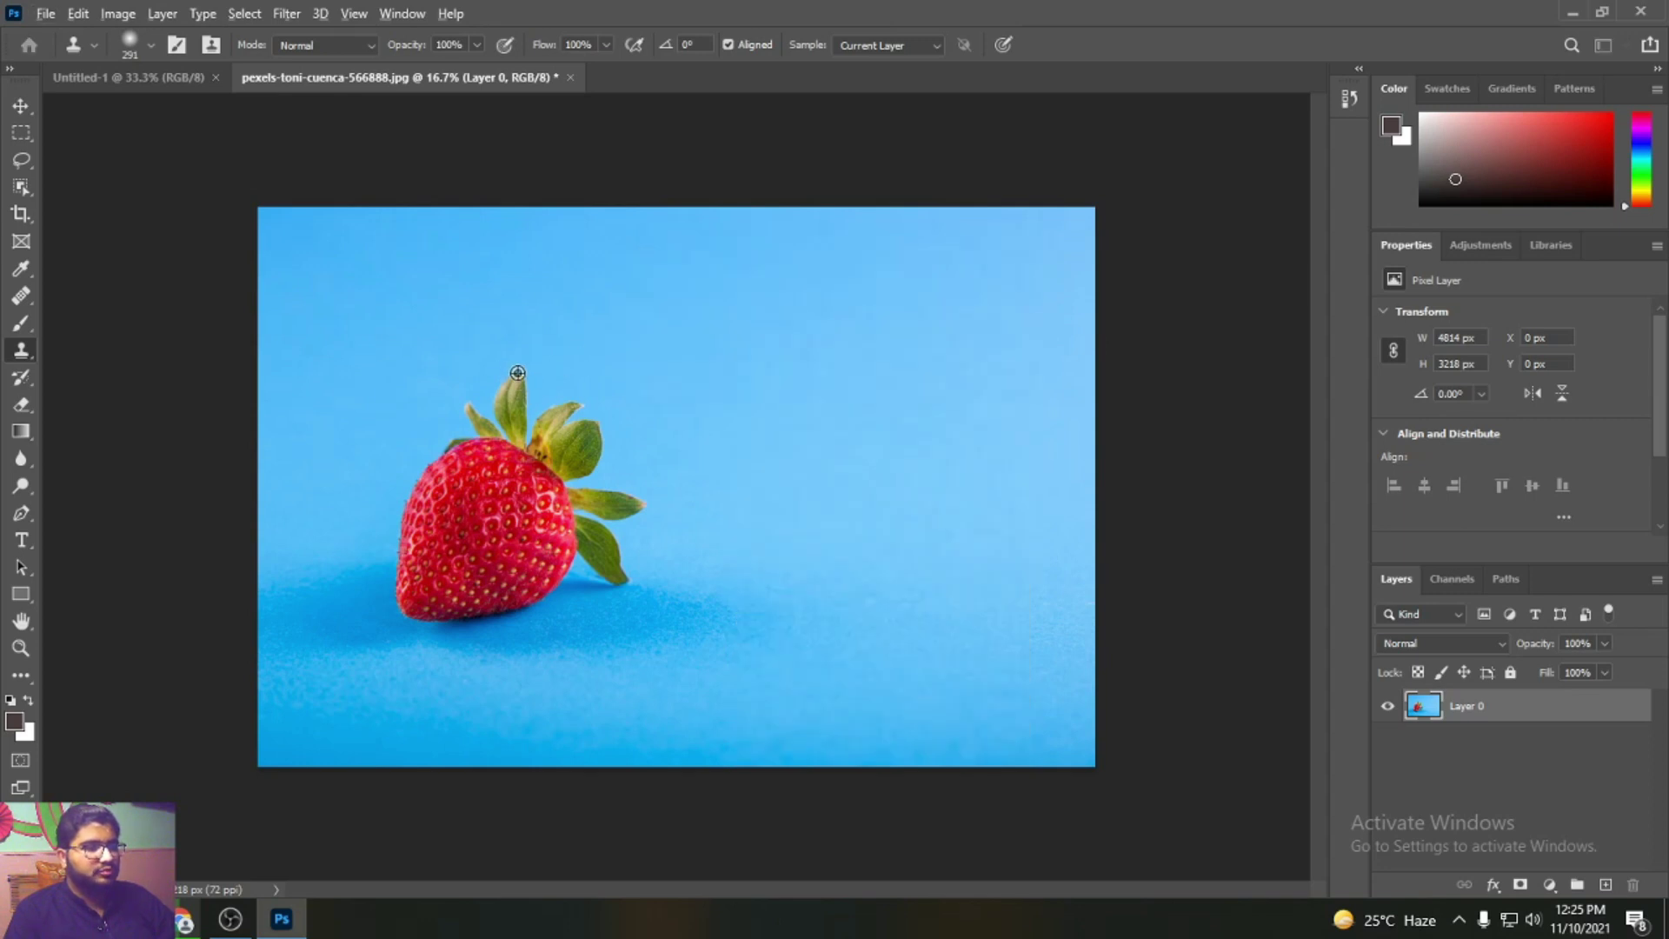
- Sample the top of the strawberry's leaves and clone the whole strawberry into the upper-right area of the photo
left_click(518, 373, "alt")
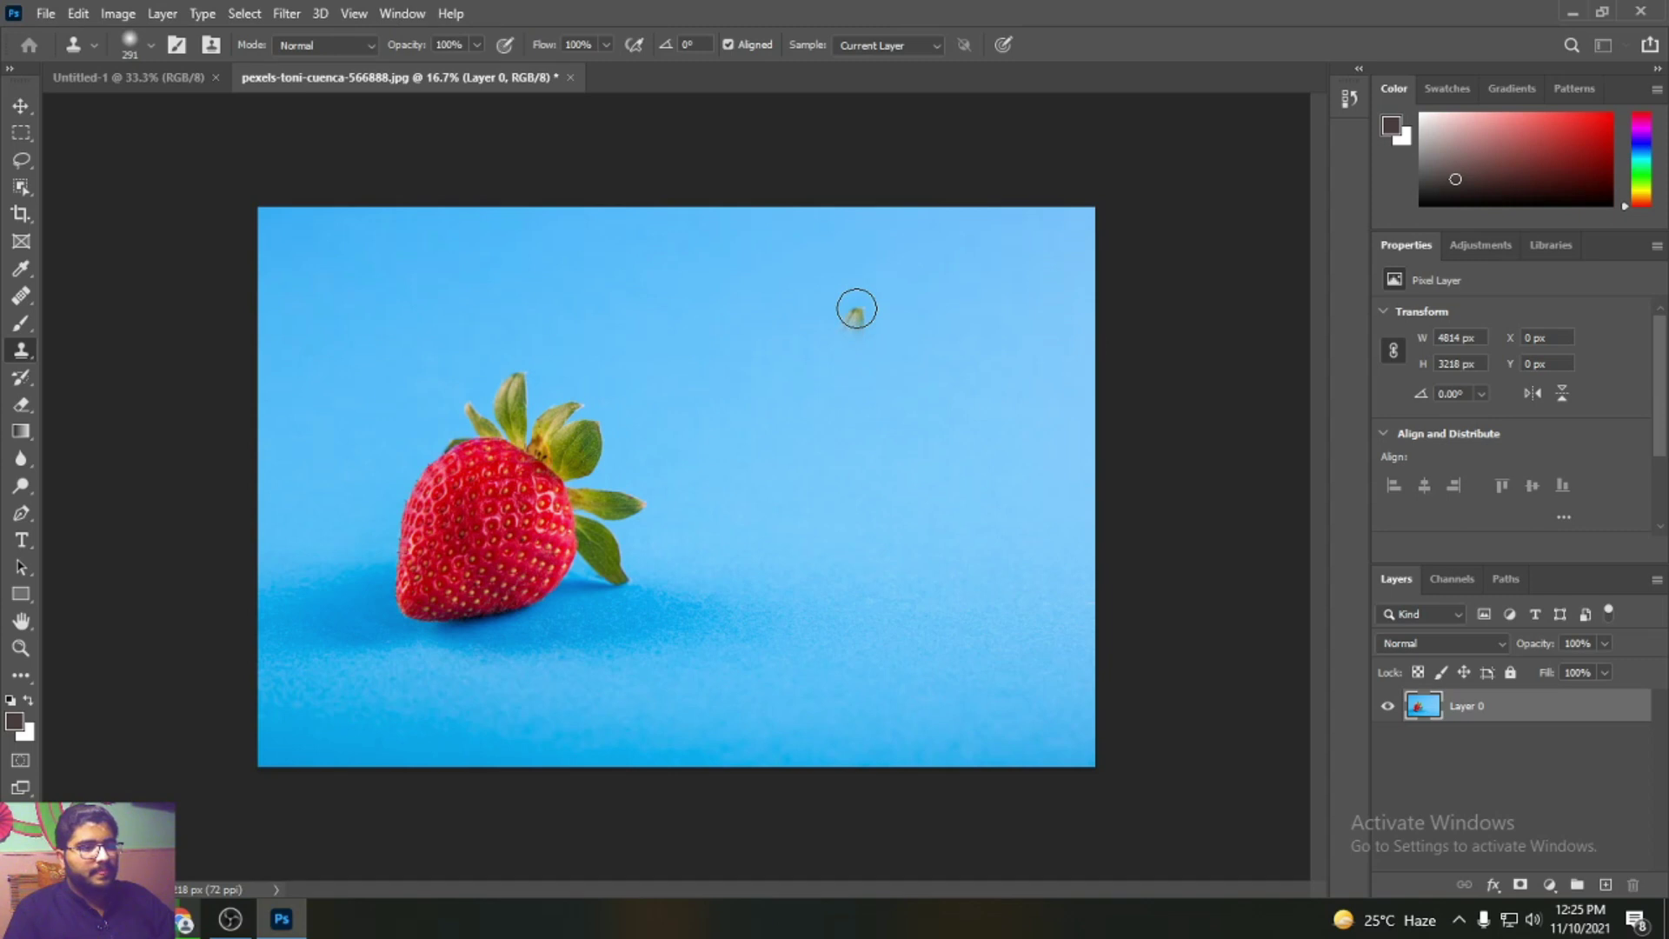
mouse_move(825, 254)
left_mouse_down()
mouse_move(761, 413)
mouse_move(850, 296)
mouse_move(781, 430)
mouse_move(894, 351)
mouse_move(818, 457)
mouse_move(914, 352)
mouse_move(826, 503)
mouse_move(967, 402)
mouse_move(878, 487)
mouse_move(768, 515)
mouse_move(792, 476)
mouse_move(739, 492)
mouse_move(748, 472)
mouse_move(730, 466)
mouse_move(697, 485)
mouse_move(712, 502)
mouse_move(751, 302)
mouse_move(692, 424)
mouse_move(742, 361)
mouse_move(737, 452)
left_mouse_up()
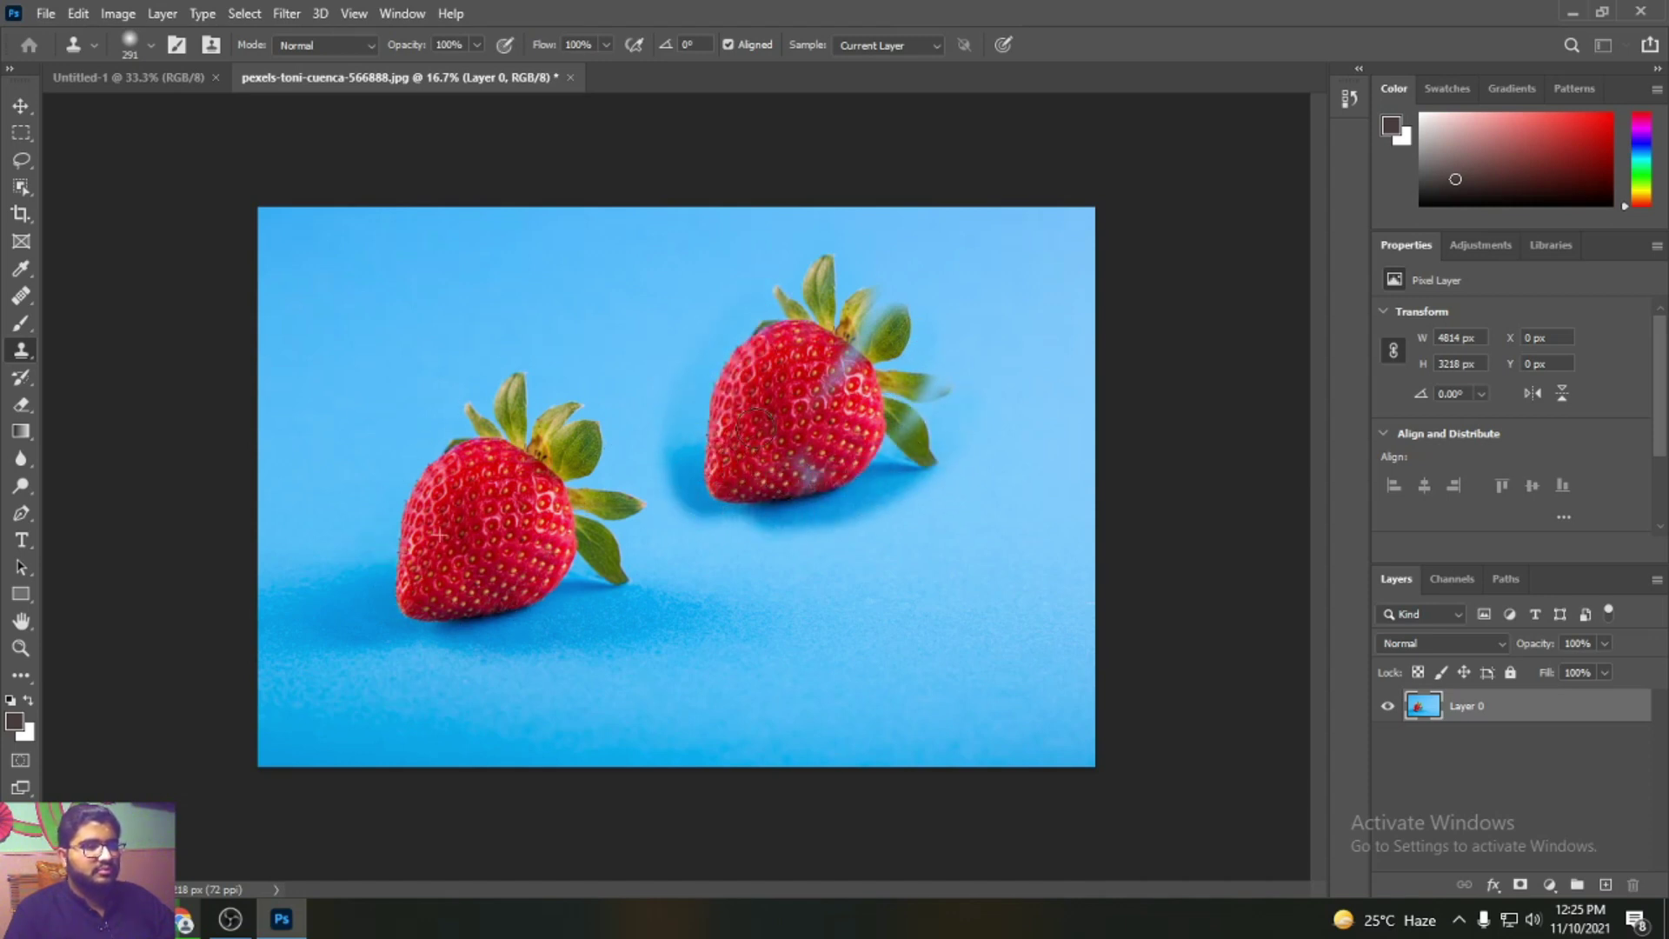
mouse_move(843, 420)
left_mouse_down()
mouse_move(886, 361)
mouse_move(853, 342)
mouse_move(876, 310)
mouse_move(932, 400)
left_mouse_up()
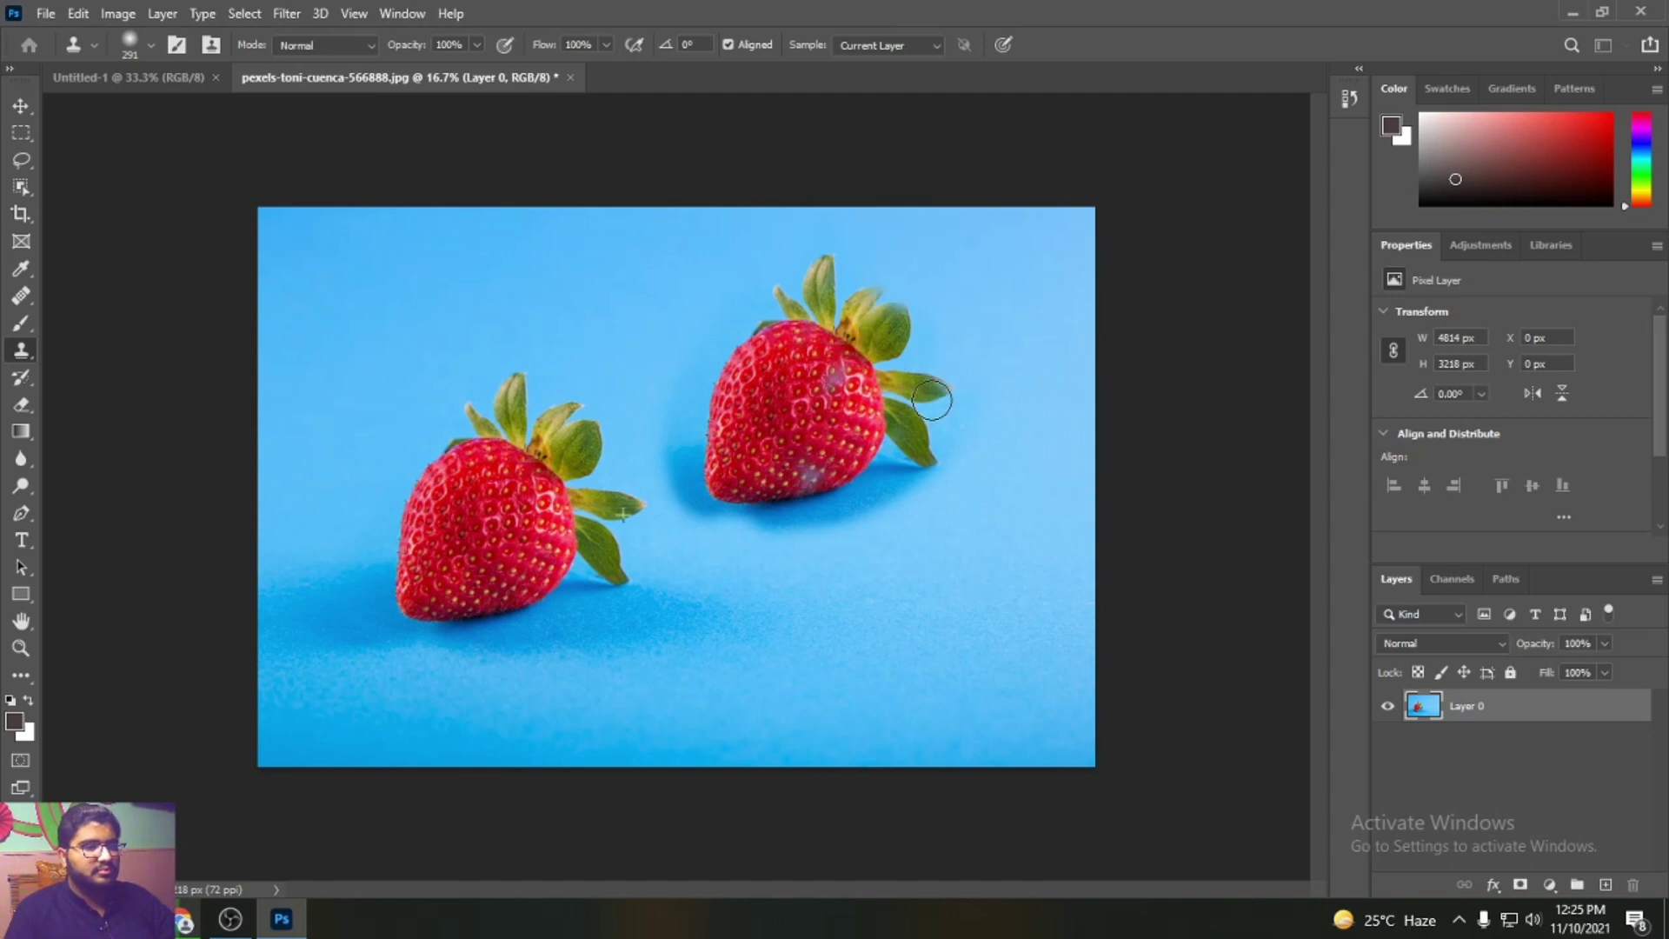
mouse_move(805, 464)
left_mouse_down()
mouse_move(832, 439)
mouse_move(801, 494)
mouse_move(910, 476)
mouse_move(970, 352)
mouse_move(916, 453)
mouse_move(724, 522)
left_mouse_up()
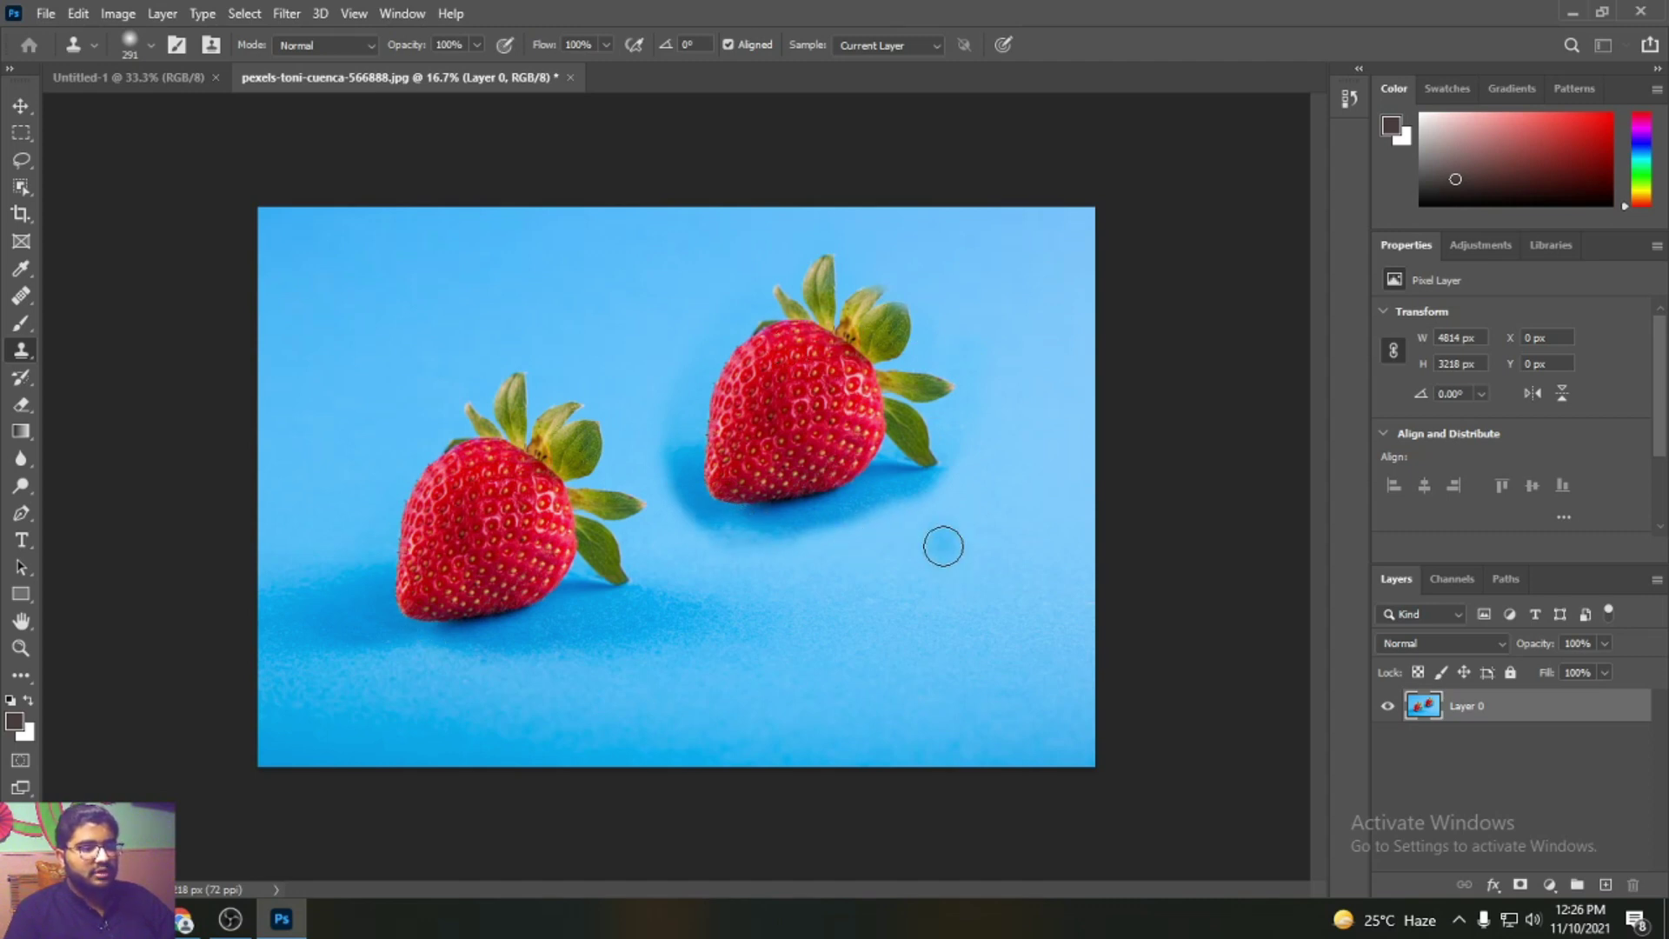
- Sample the original strawberry's top leaf again and clone a third strawberry into the lower-right corner of the photo
left_click(510, 375, "alt")
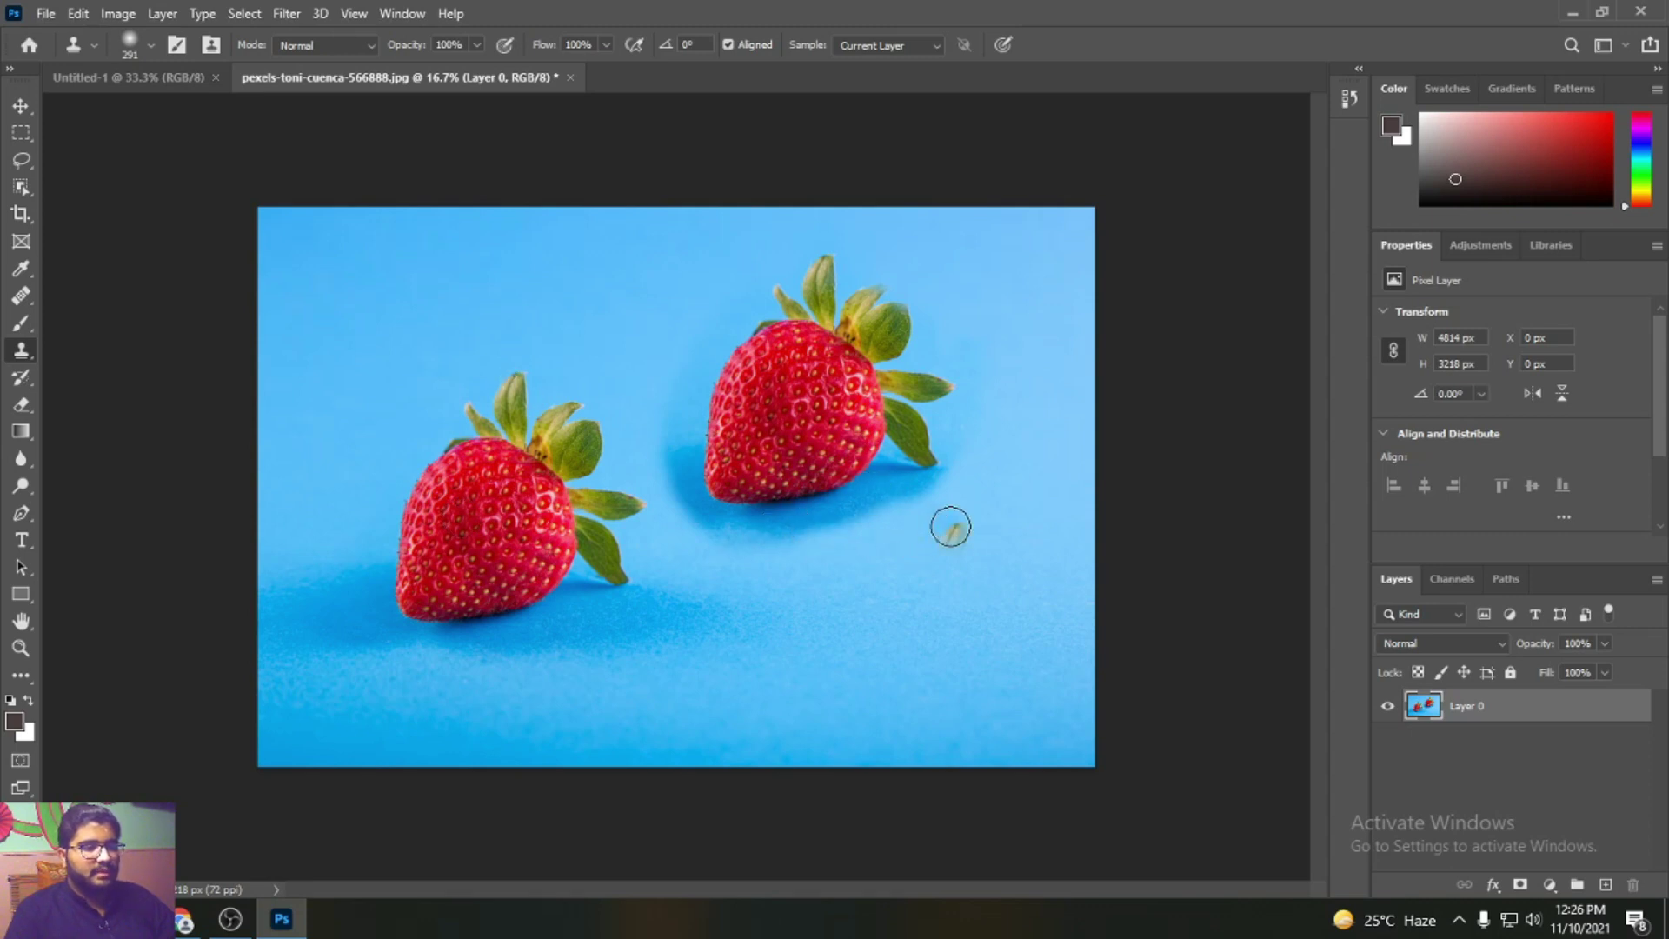
mouse_move(947, 522)
left_mouse_down()
mouse_move(835, 674)
mouse_move(996, 674)
mouse_move(1008, 626)
mouse_move(844, 704)
mouse_move(888, 741)
mouse_move(965, 752)
mouse_move(1026, 713)
mouse_move(1048, 661)
mouse_move(1011, 559)
mouse_move(949, 525)
left_mouse_up()
mouse_move(865, 665)
left_mouse_down()
mouse_move(884, 754)
mouse_move(958, 727)
left_mouse_up()
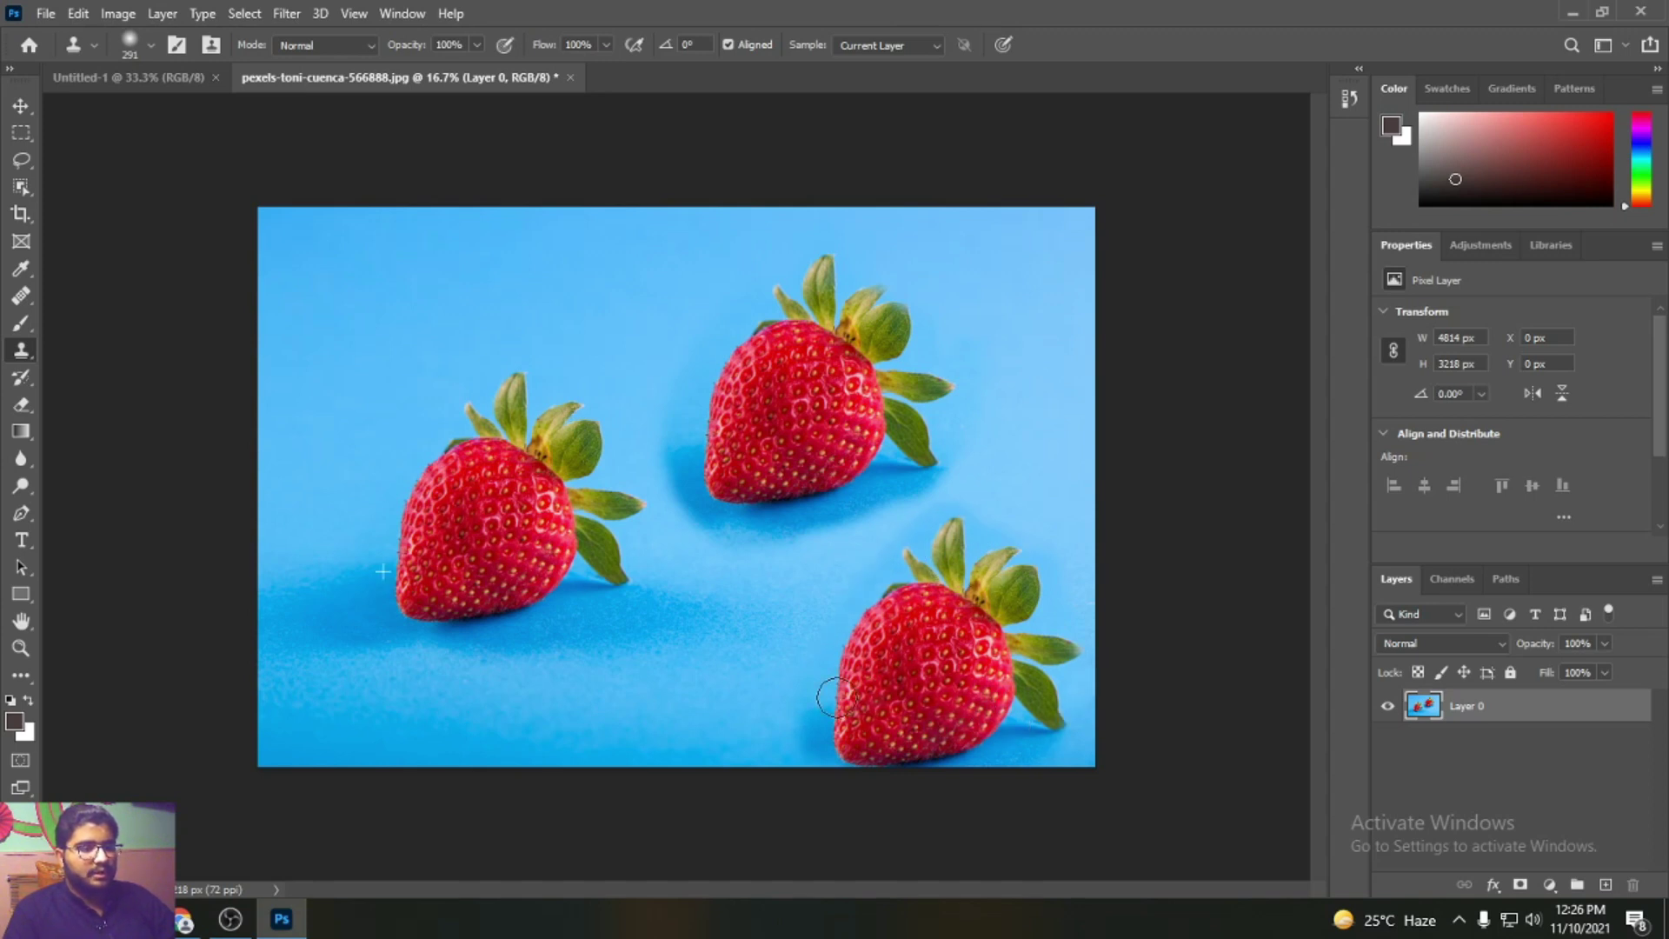
mouse_move(904, 695)
left_mouse_down()
mouse_move(961, 499)
mouse_move(987, 641)
left_mouse_up()
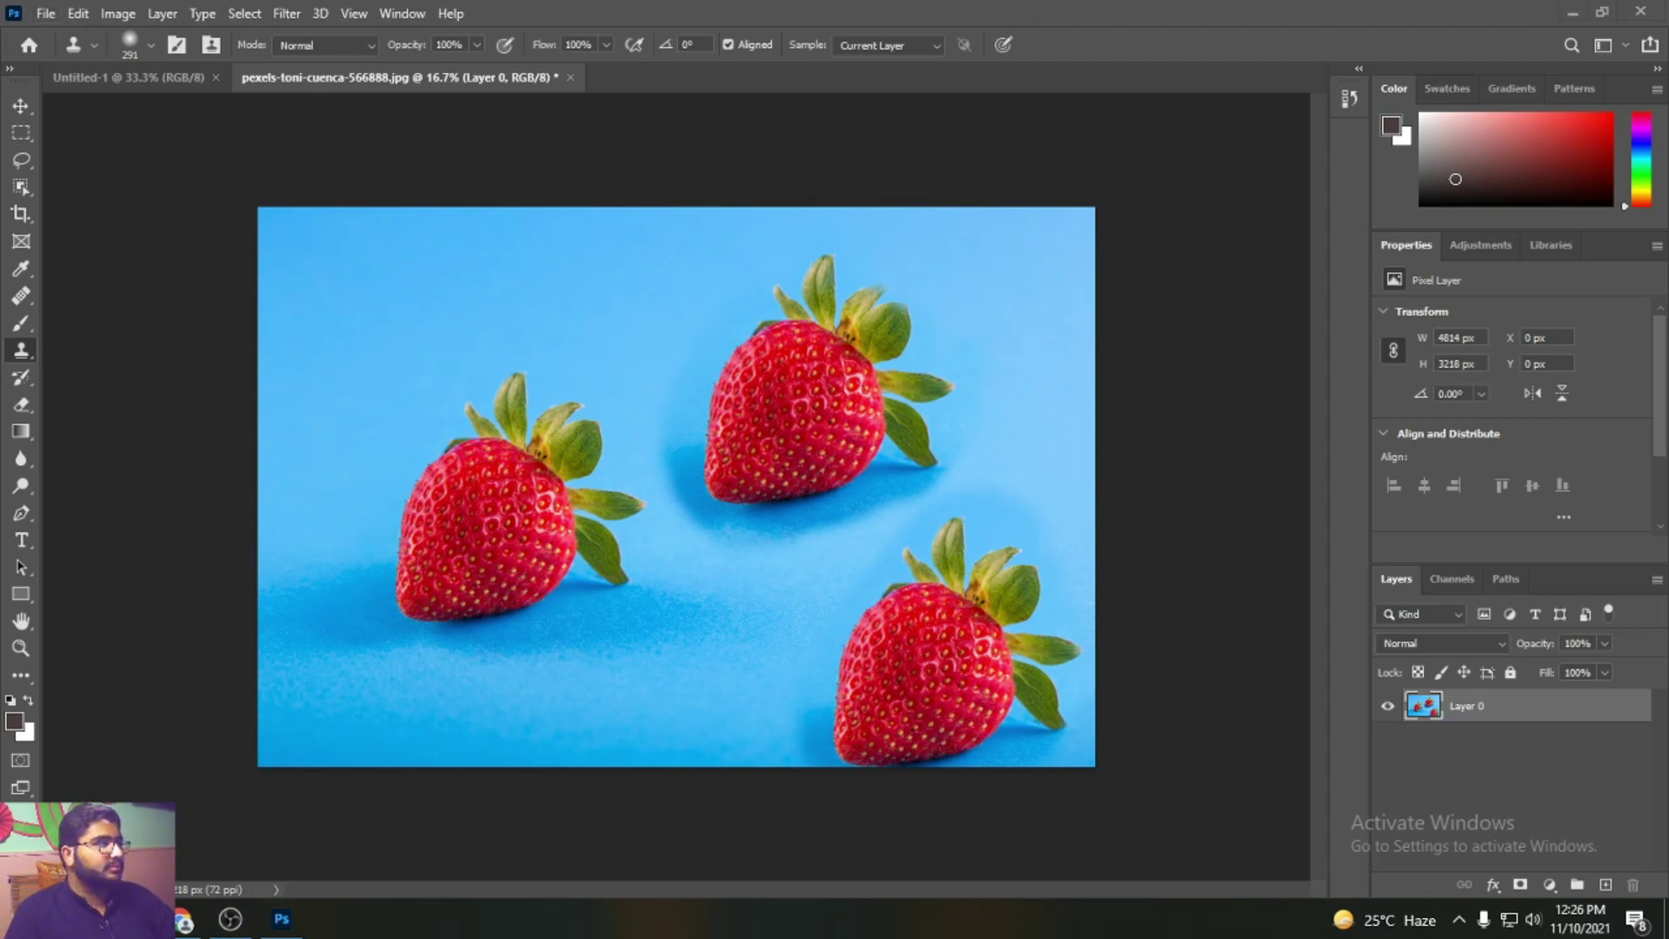
- Open the photo of the orange pattern as a new document and set the Clone Stamp brush size to about 105 px
left_click_drag(45, 529, 707, 76)
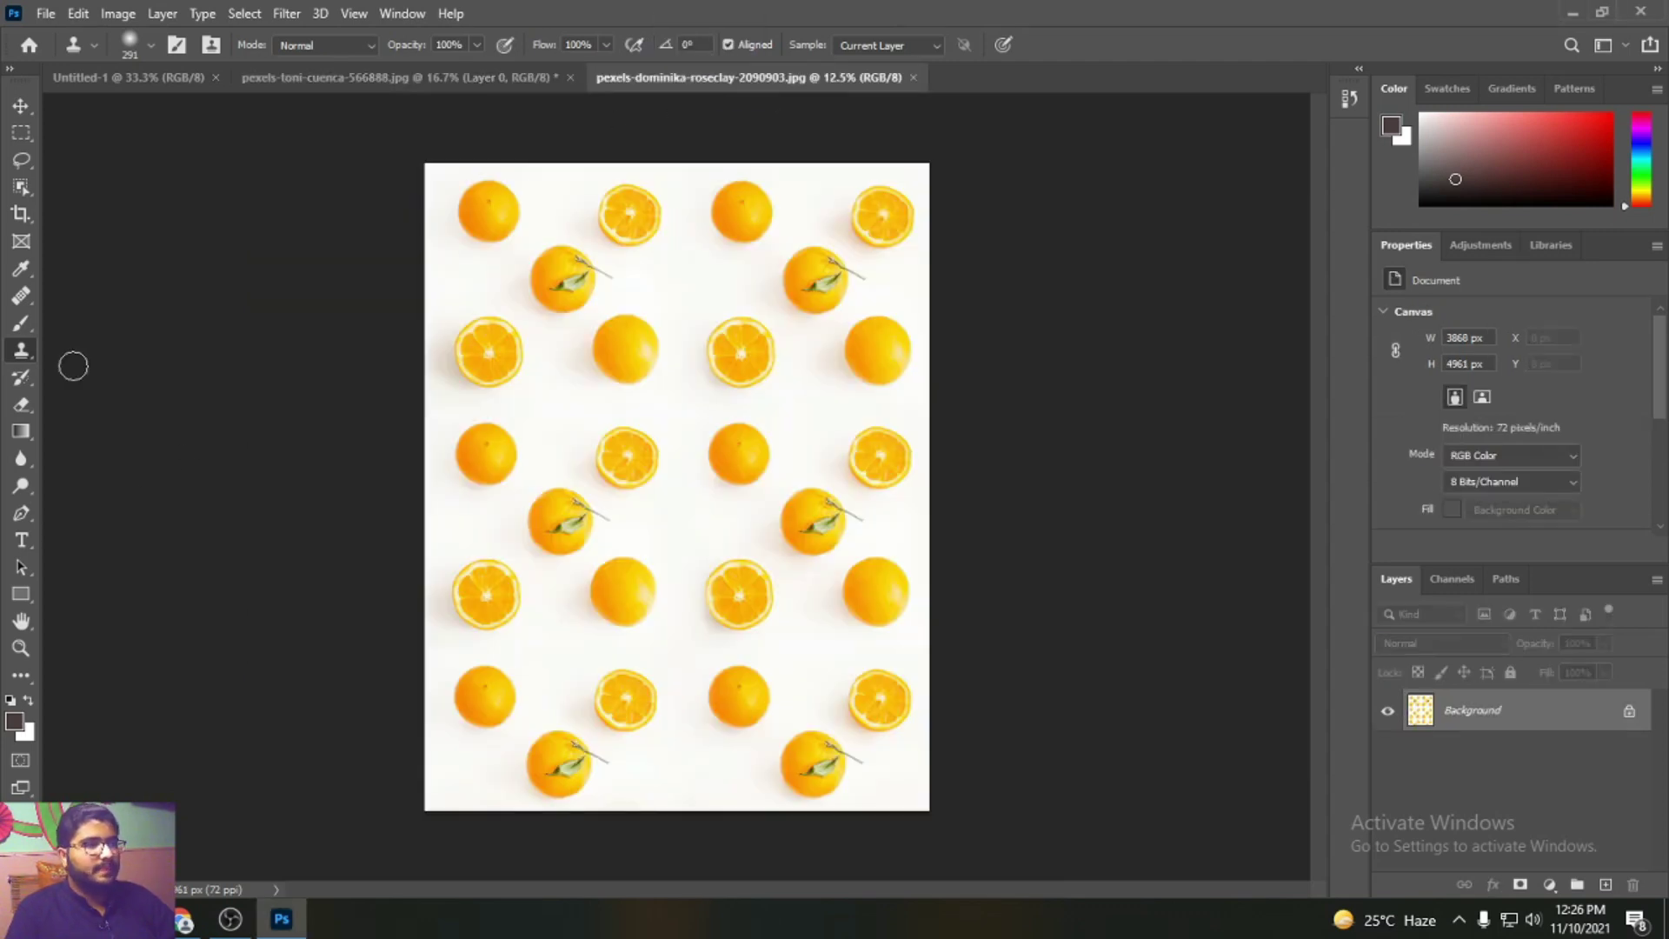
scroll(658, 287, "up", 3)
scroll(678, 296, "down", 3)
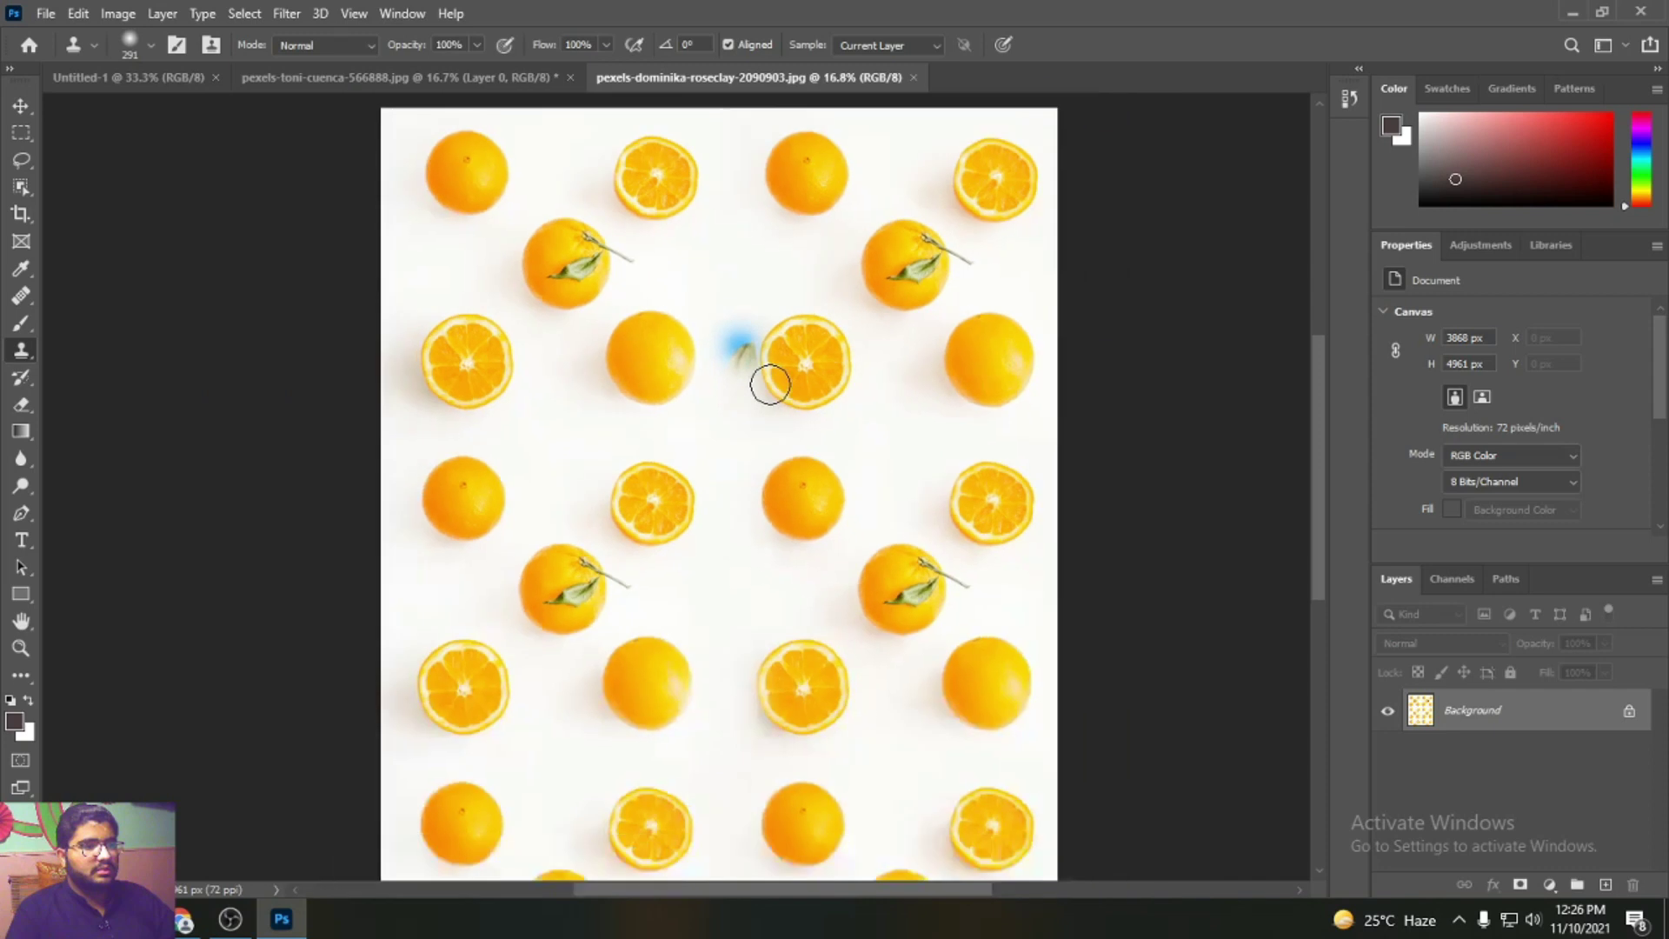
scroll(661, 244, "up", 4)
scroll(695, 403, "down", 1)
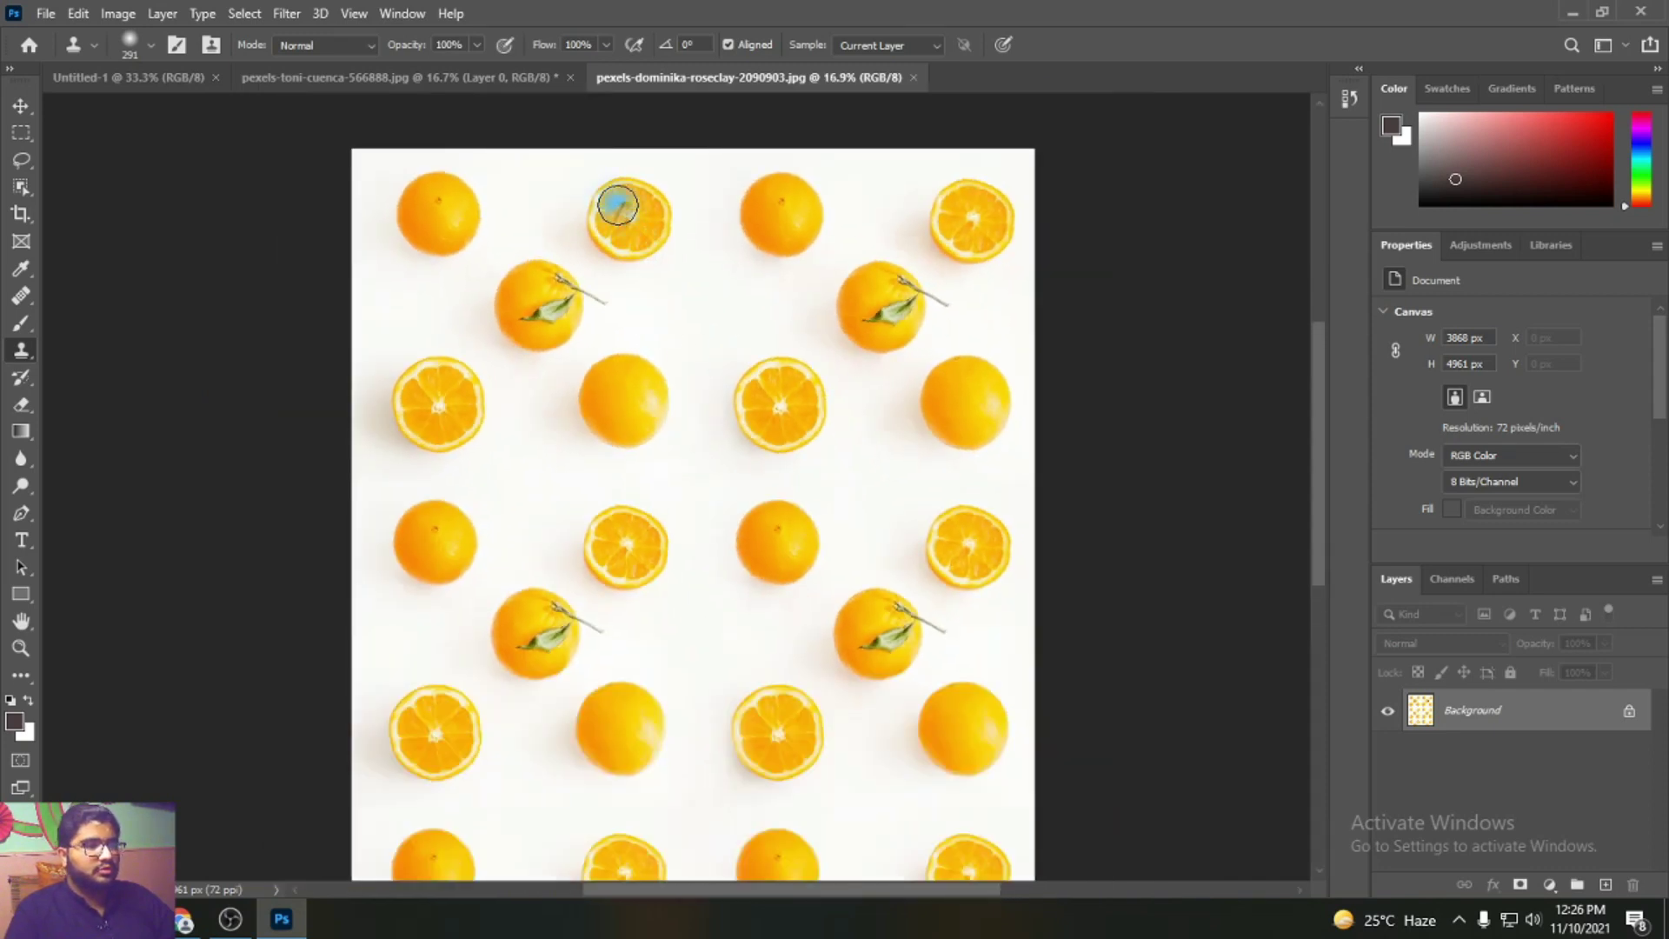
scroll(626, 174, "up", 4)
right_click(763, 212)
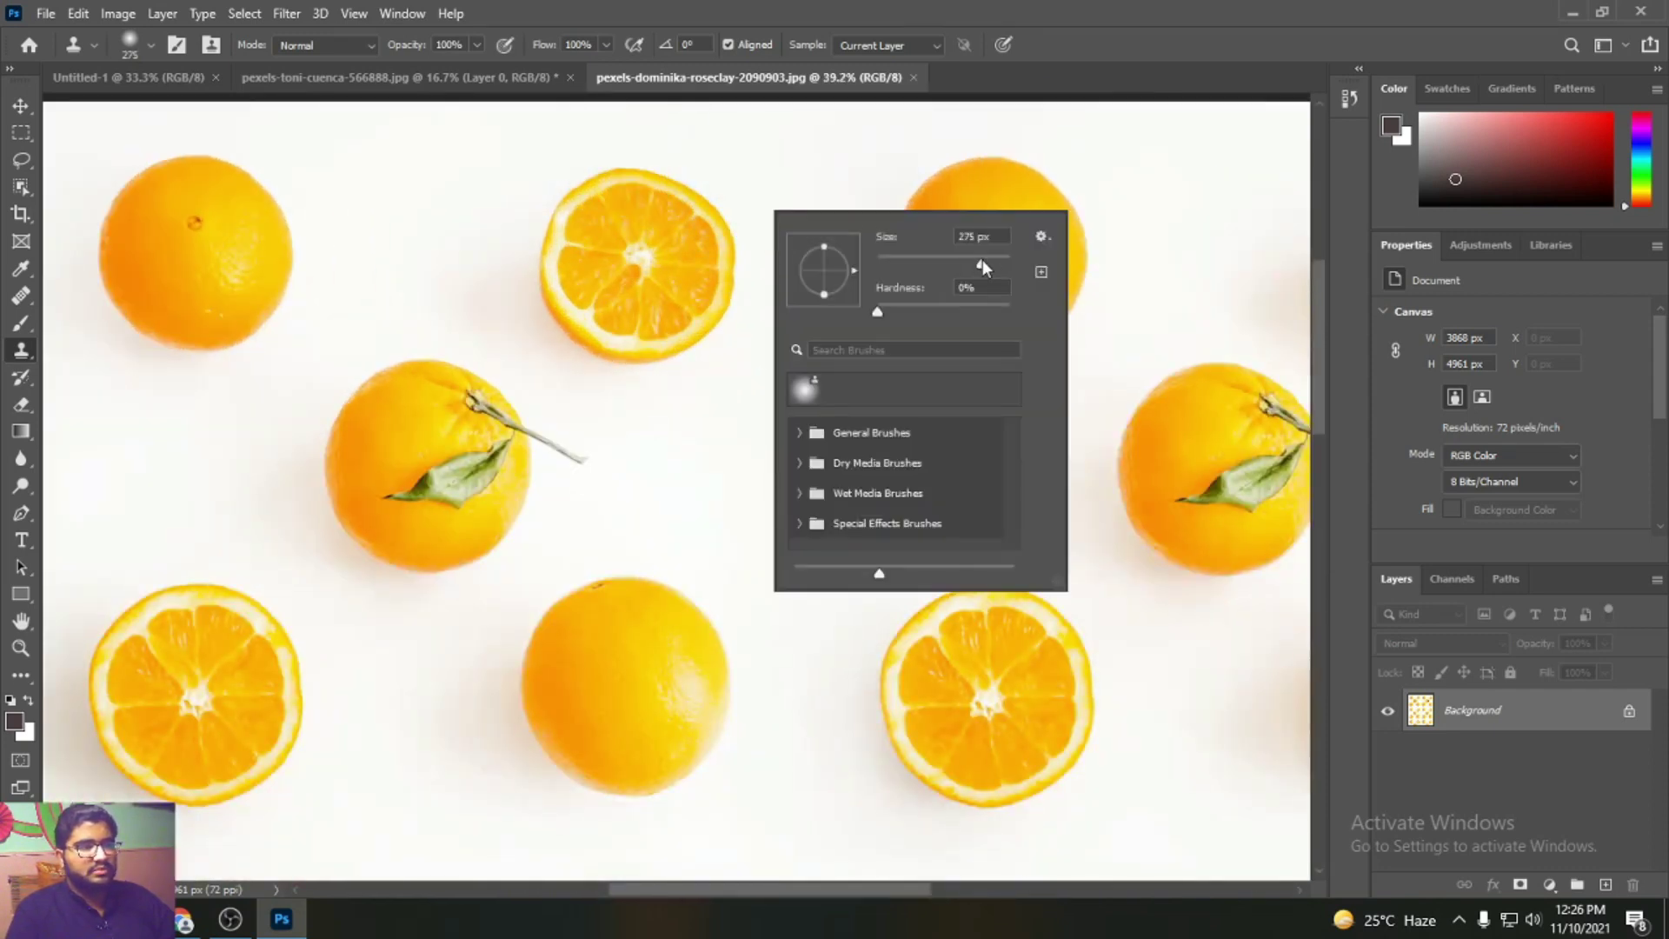
left_click_drag(932, 264, 946, 264)
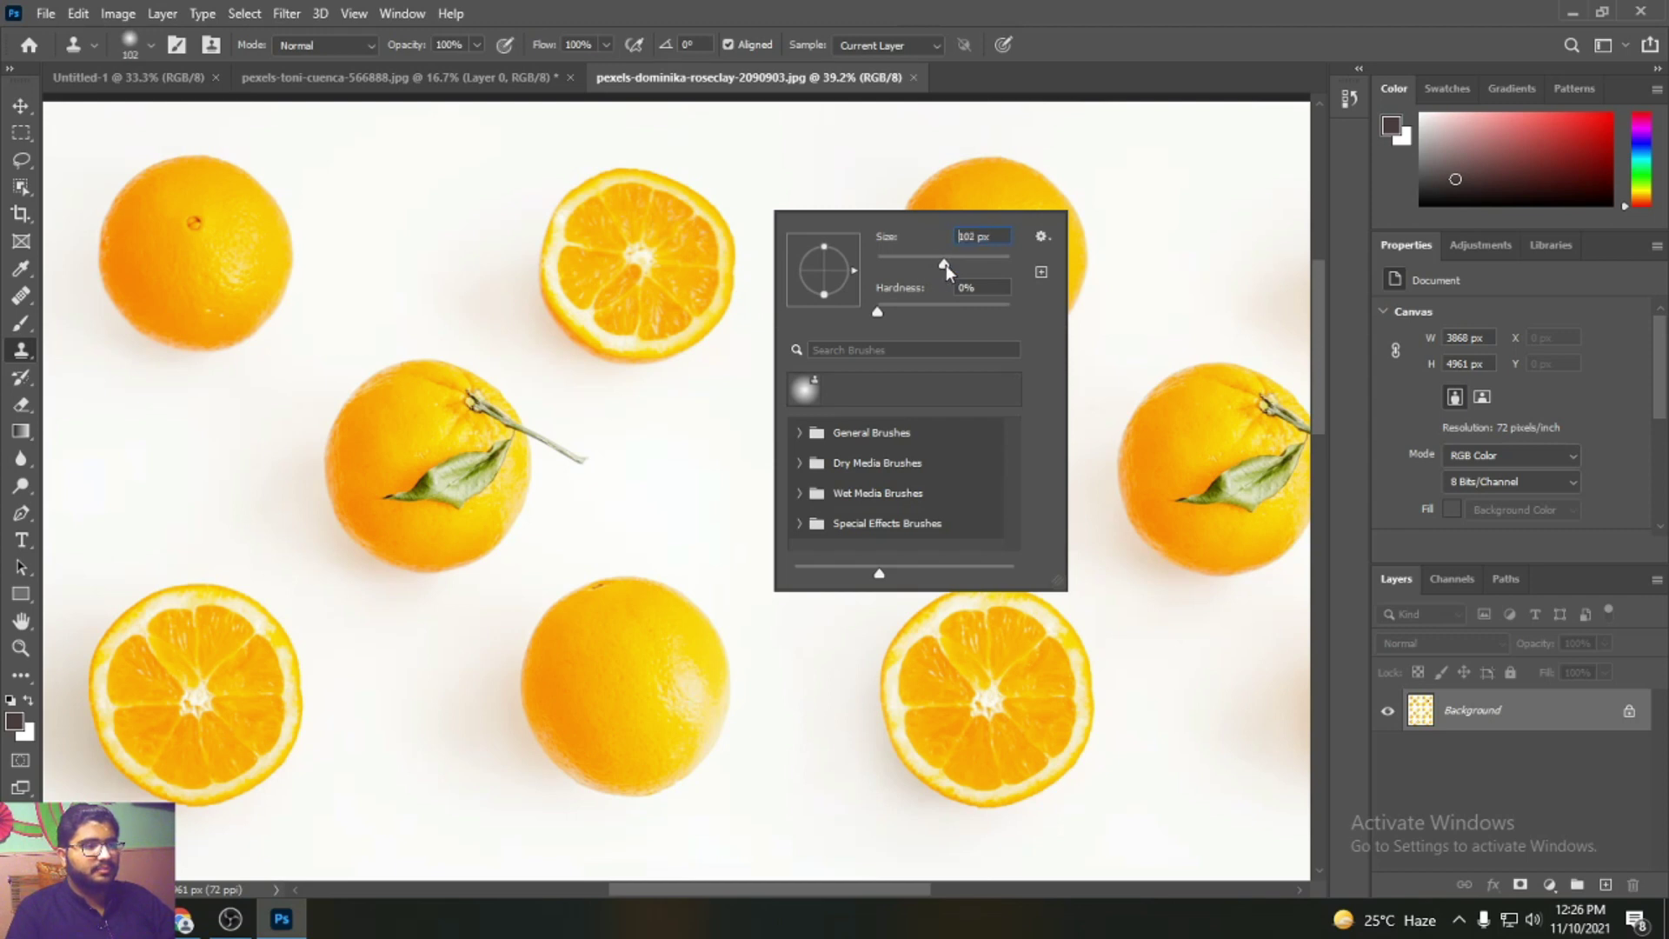
- Clone the first orange slice of the top row into the empty gap between the two leafed oranges below it
left_click(626, 179, "alt")
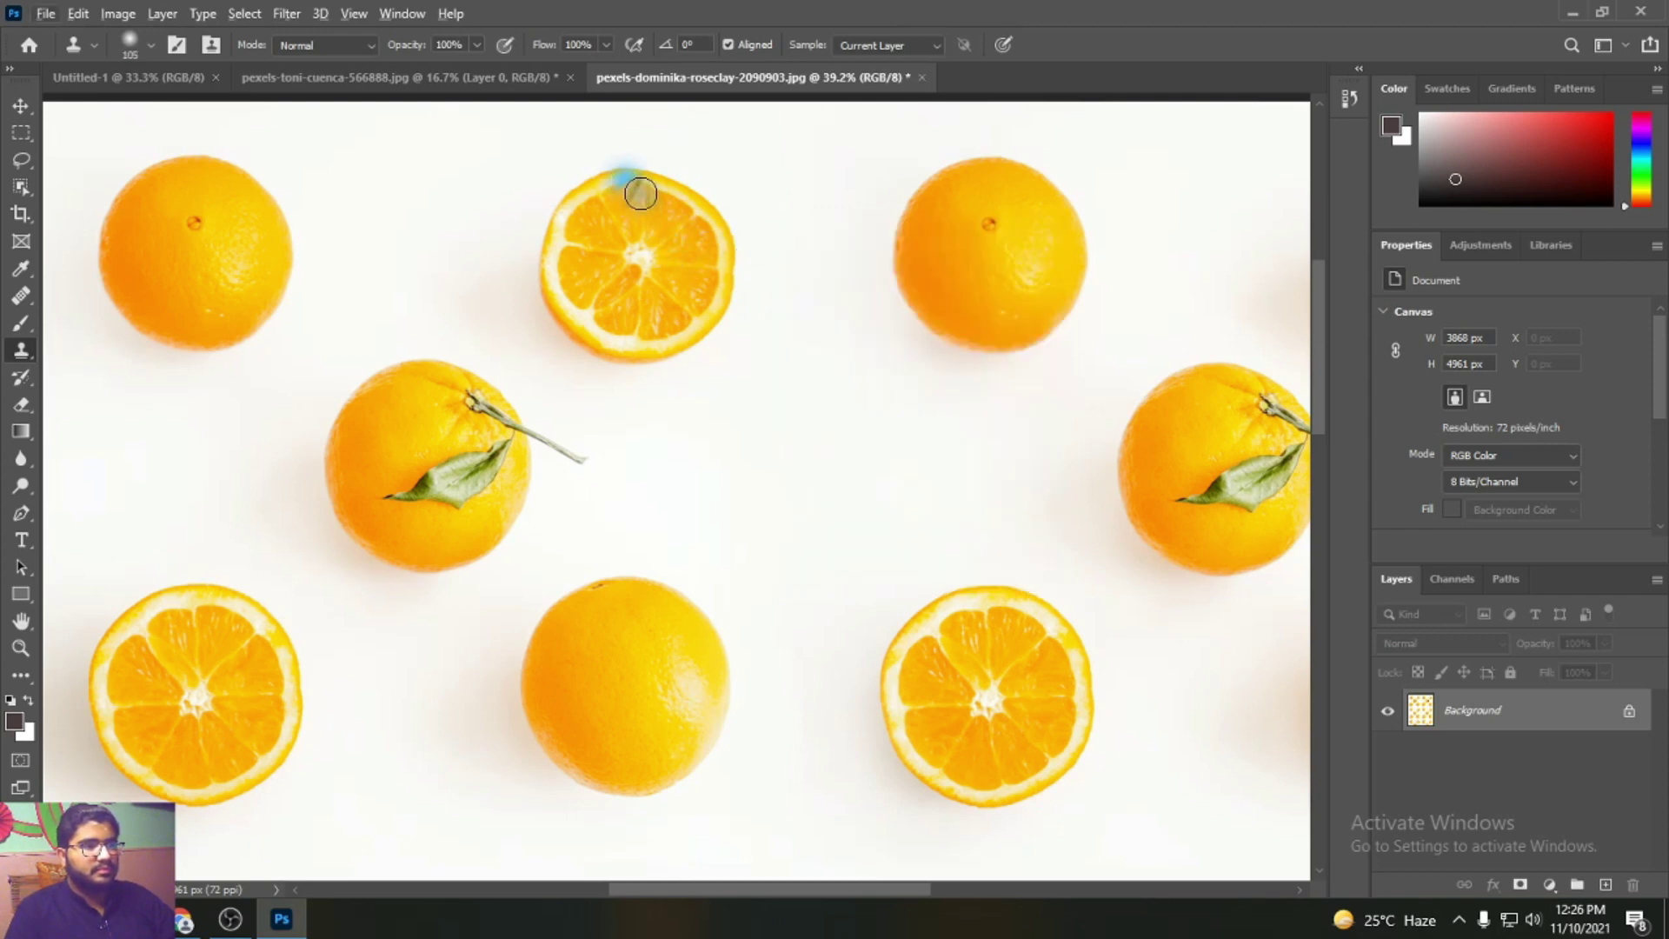
key("ctrl+z")
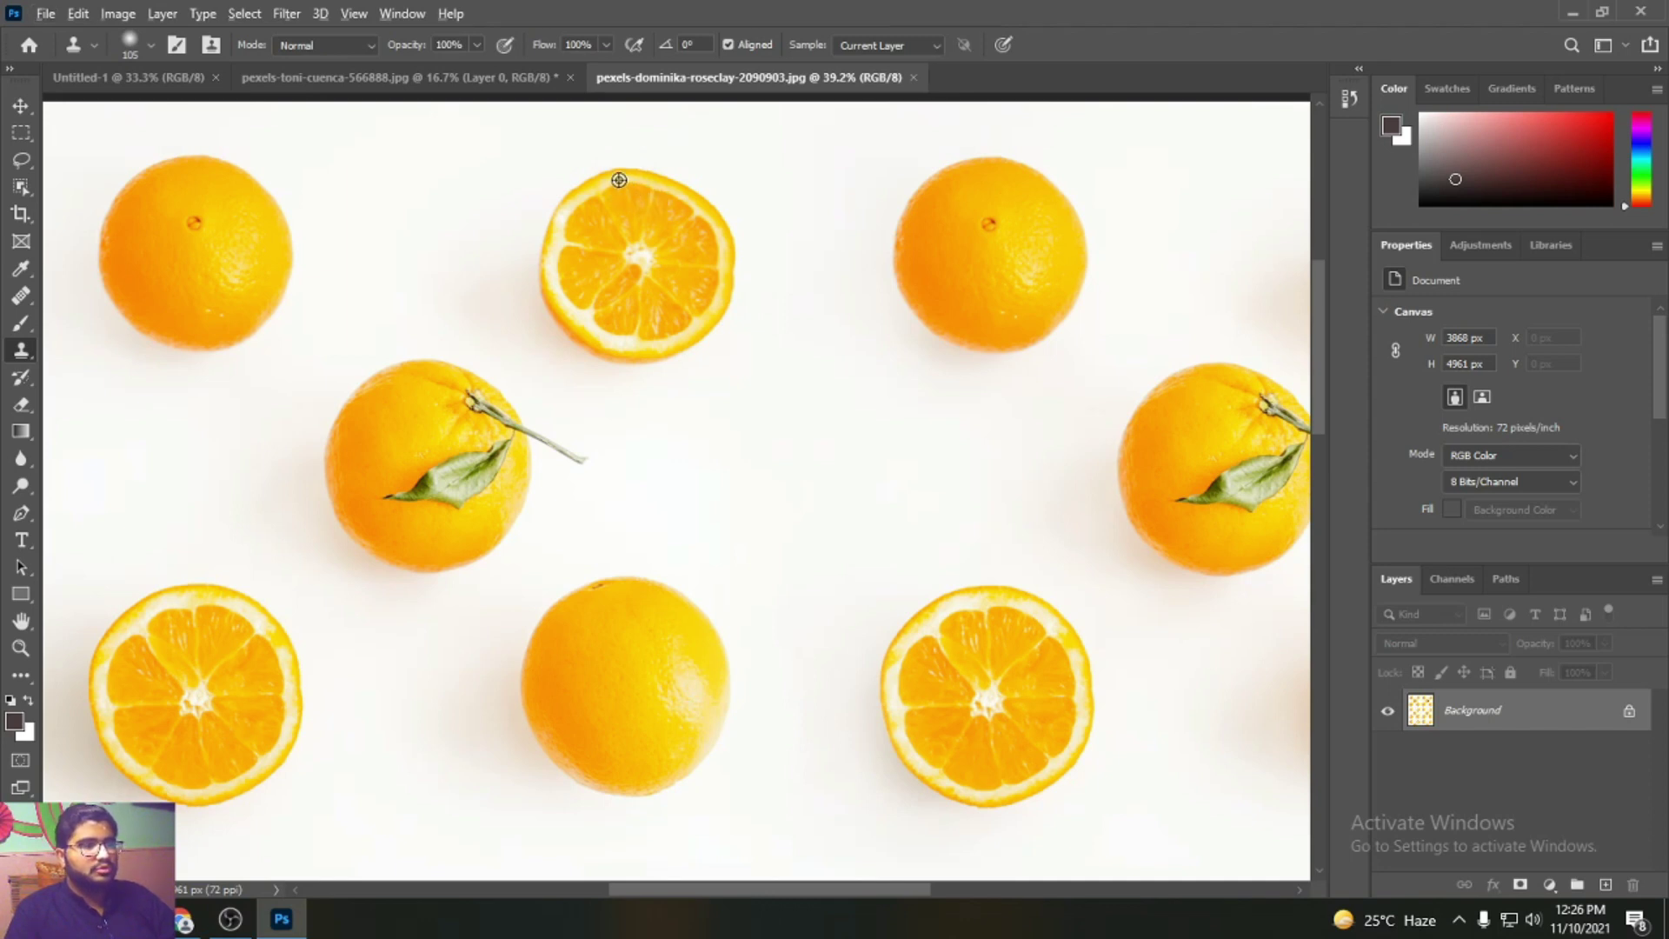
mouse_move(769, 363)
left_mouse_down()
mouse_move(746, 407)
mouse_move(790, 380)
mouse_move(774, 460)
mouse_move(715, 474)
mouse_move(754, 501)
mouse_move(737, 527)
mouse_move(815, 508)
mouse_move(840, 551)
mouse_move(881, 536)
mouse_move(904, 489)
mouse_move(865, 385)
mouse_move(805, 365)
mouse_move(807, 417)
mouse_move(741, 401)
mouse_move(831, 420)
mouse_move(845, 454)
mouse_move(874, 429)
mouse_move(857, 397)
mouse_move(899, 456)
mouse_move(856, 499)
mouse_move(727, 517)
mouse_move(701, 438)
mouse_move(748, 533)
mouse_move(873, 516)
mouse_move(805, 511)
left_mouse_up()
scroll(749, 306, "down", 2)
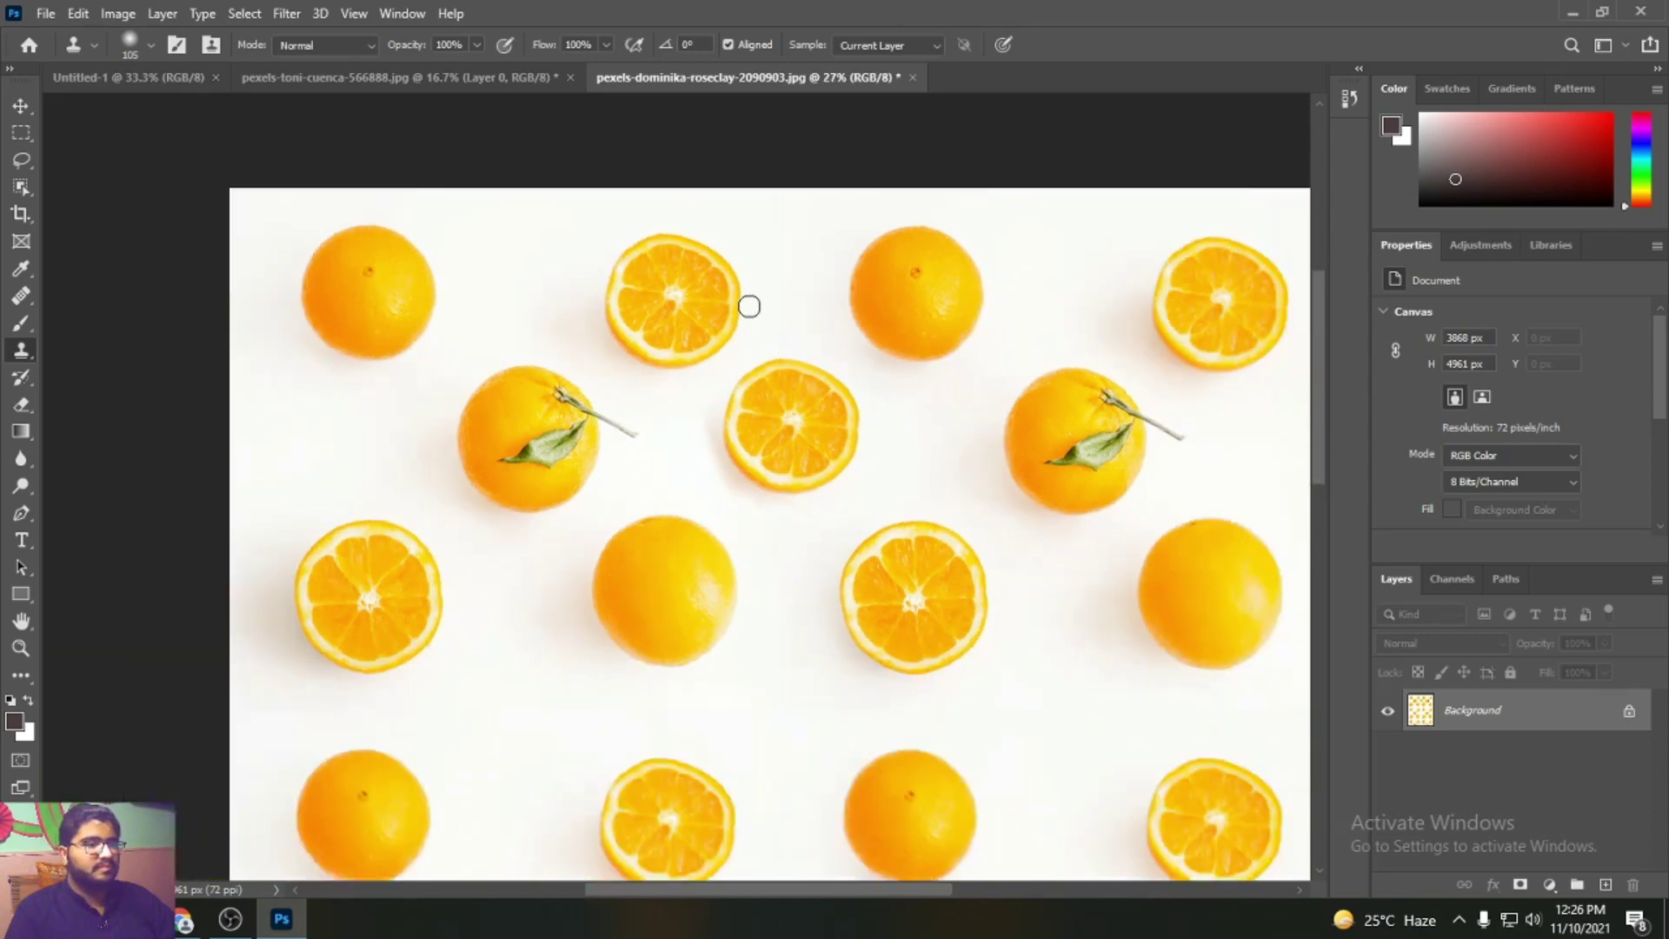
- Clone the whole orange near the photo's middle into the gap between the second pair of leafed oranges
scroll(749, 306, "down", 3)
scroll(693, 540, "up", 3)
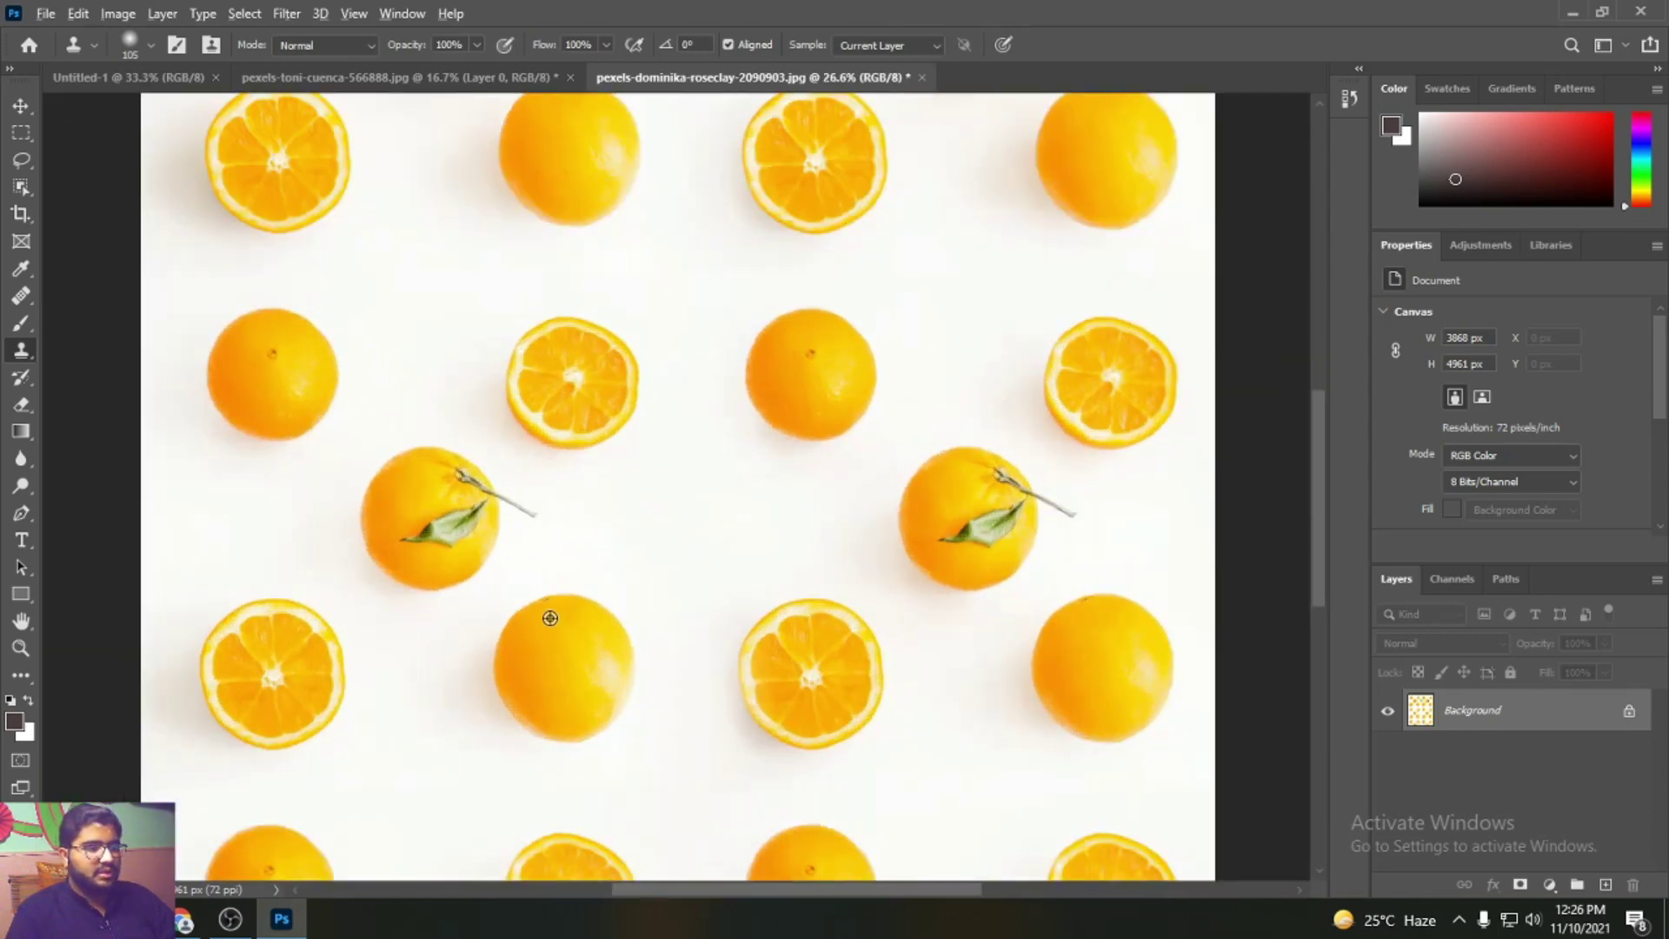
mouse_move(601, 521)
left_mouse_down()
mouse_move(648, 454)
mouse_move(608, 515)
mouse_move(629, 513)
mouse_move(620, 552)
mouse_move(629, 541)
mouse_move(610, 536)
mouse_move(623, 562)
mouse_move(670, 593)
mouse_move(740, 577)
mouse_move(743, 513)
mouse_move(685, 468)
mouse_move(622, 489)
mouse_move(647, 557)
mouse_move(695, 583)
mouse_move(748, 545)
mouse_move(686, 506)
mouse_move(682, 439)
mouse_move(743, 490)
mouse_move(713, 463)
mouse_move(627, 453)
mouse_move(664, 473)
mouse_move(635, 509)
mouse_move(720, 537)
left_mouse_up()
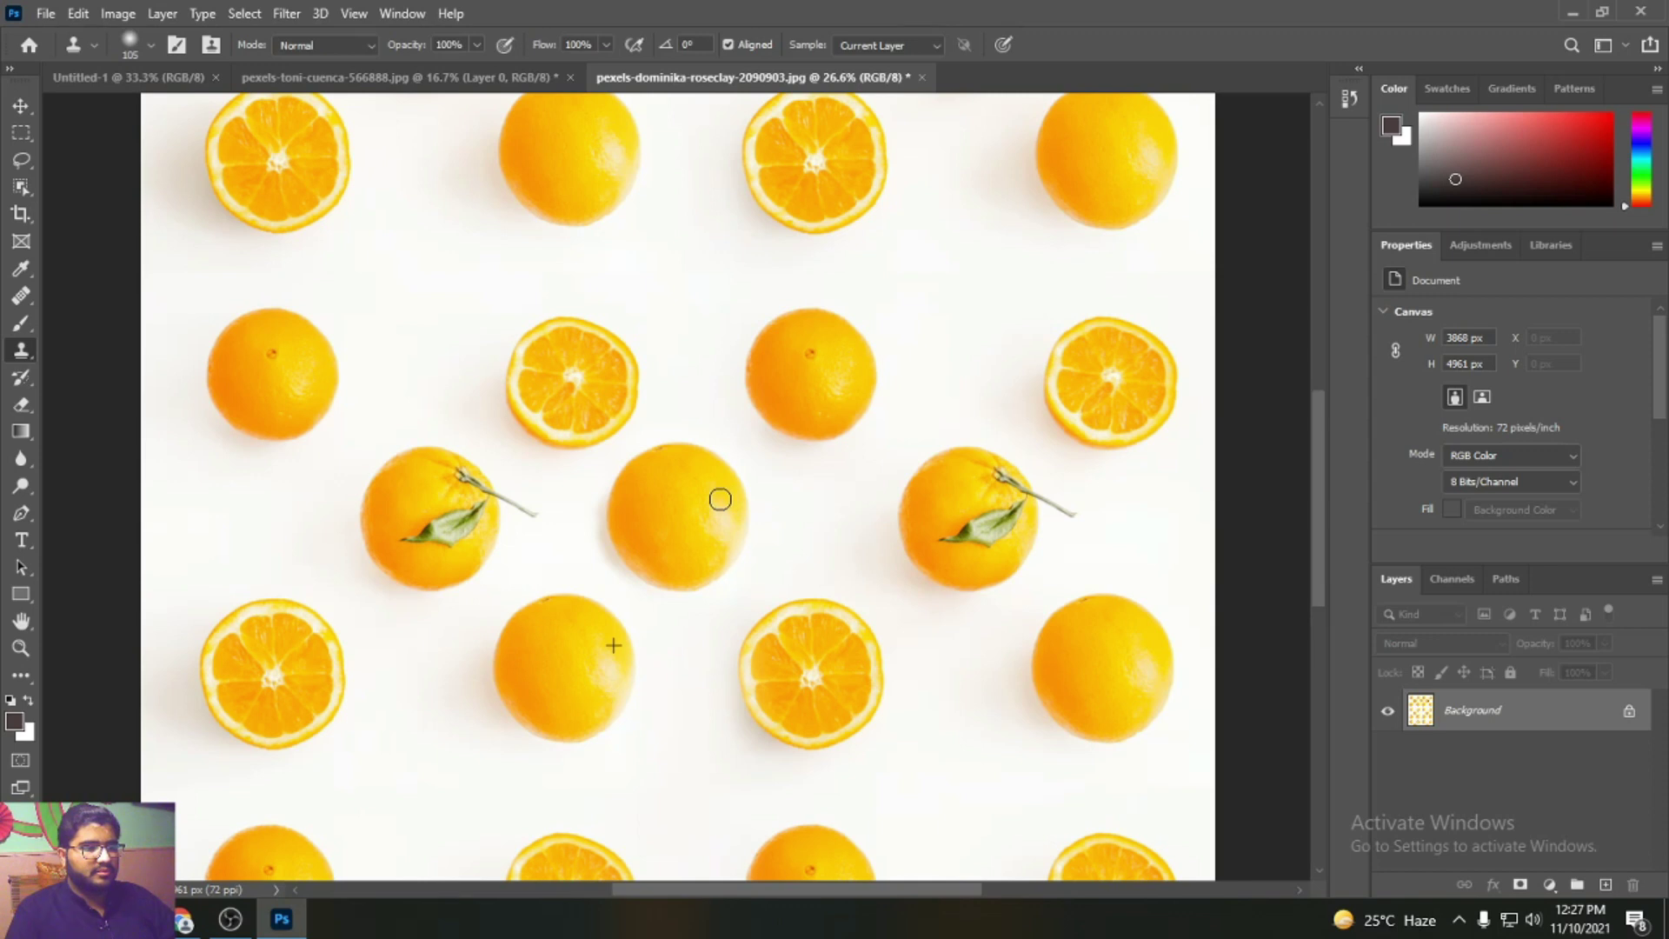
- Clone the lower row's orange slice into the gap between the two leafed oranges at the photo's bottom edge
scroll(730, 519, "down", 3)
scroll(655, 756, "up", 3)
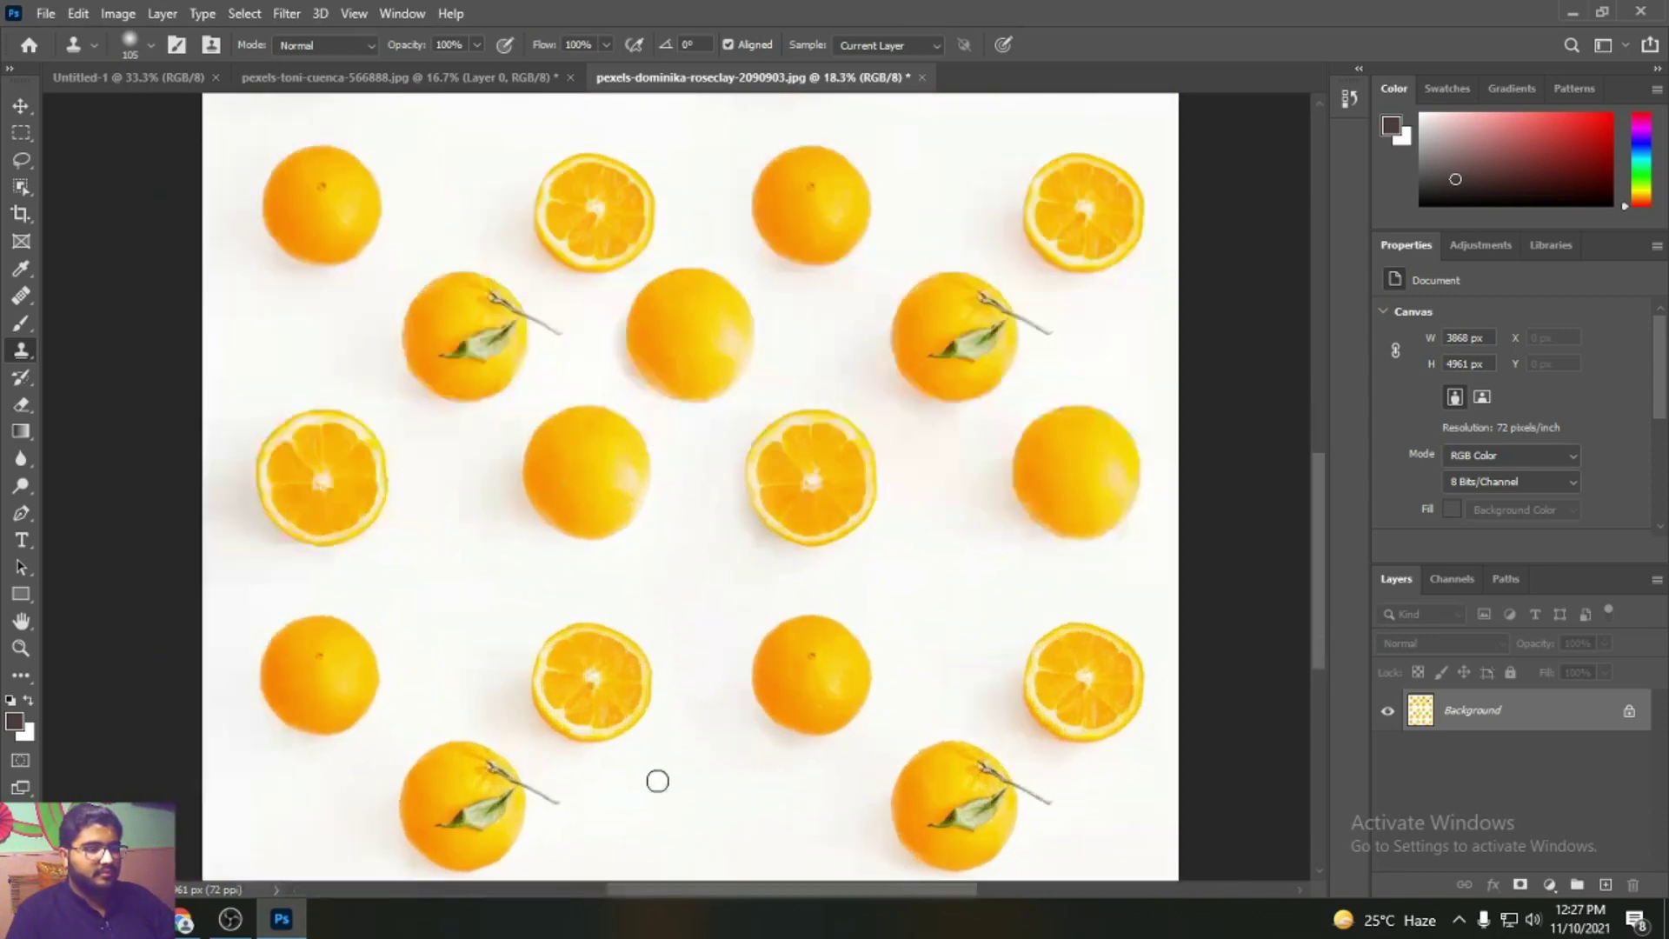
scroll(677, 411, "down", 1)
scroll(694, 436, "down", 1)
scroll(682, 570, "up", 3)
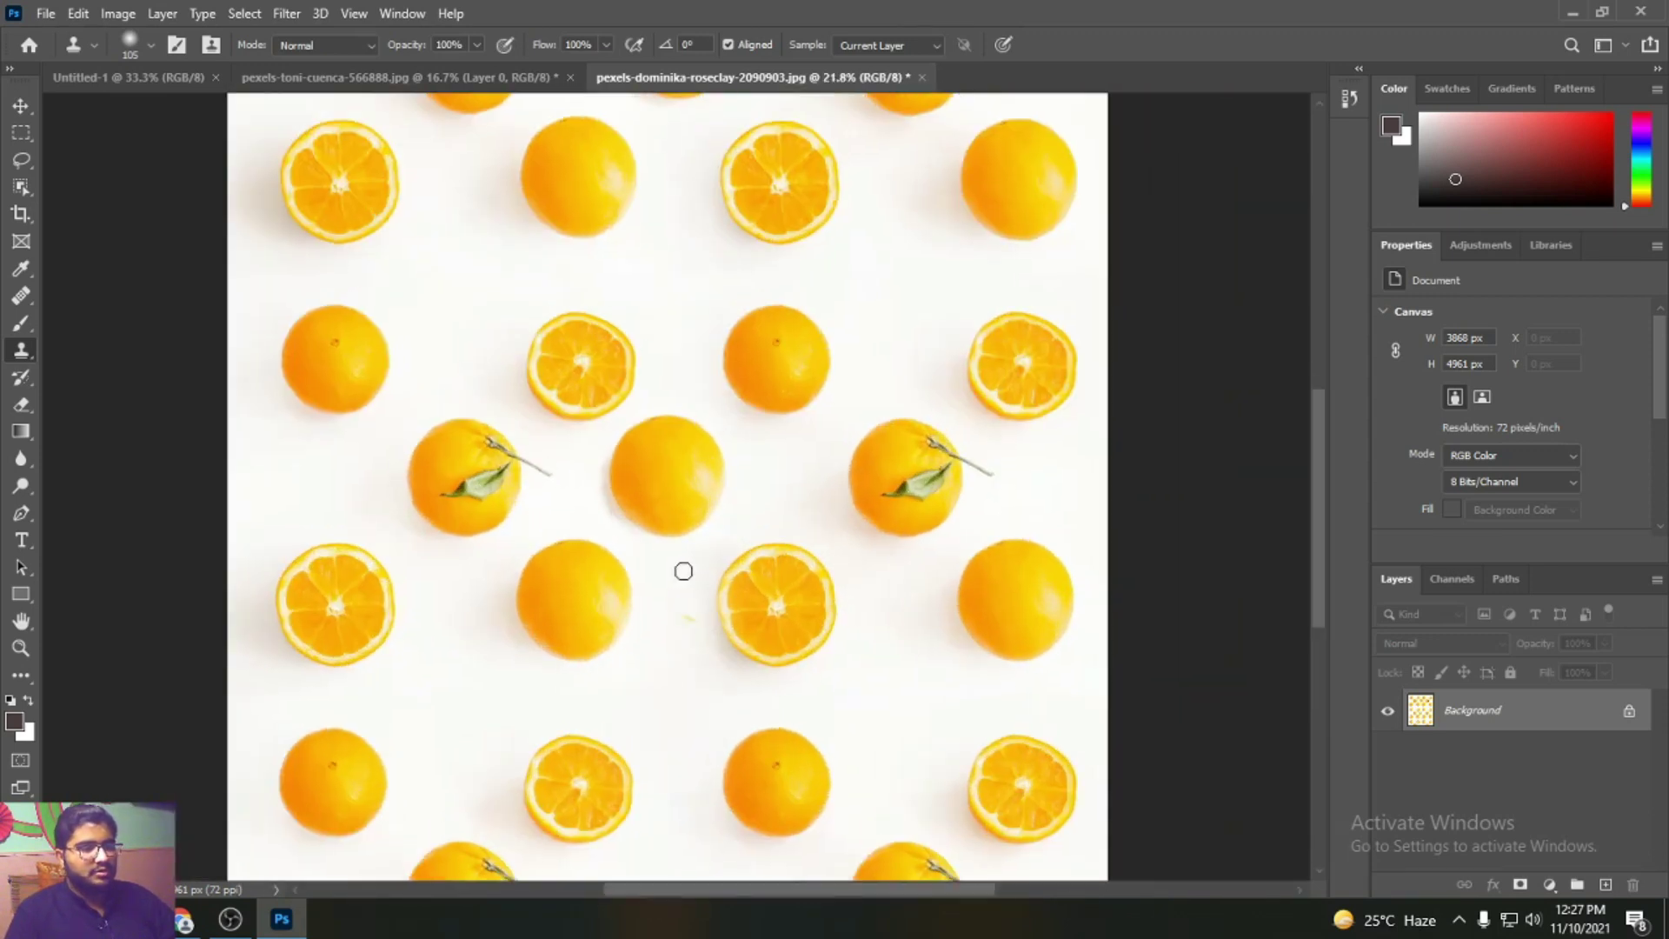
scroll(649, 626, "down", 4)
scroll(540, 670, "up", 5)
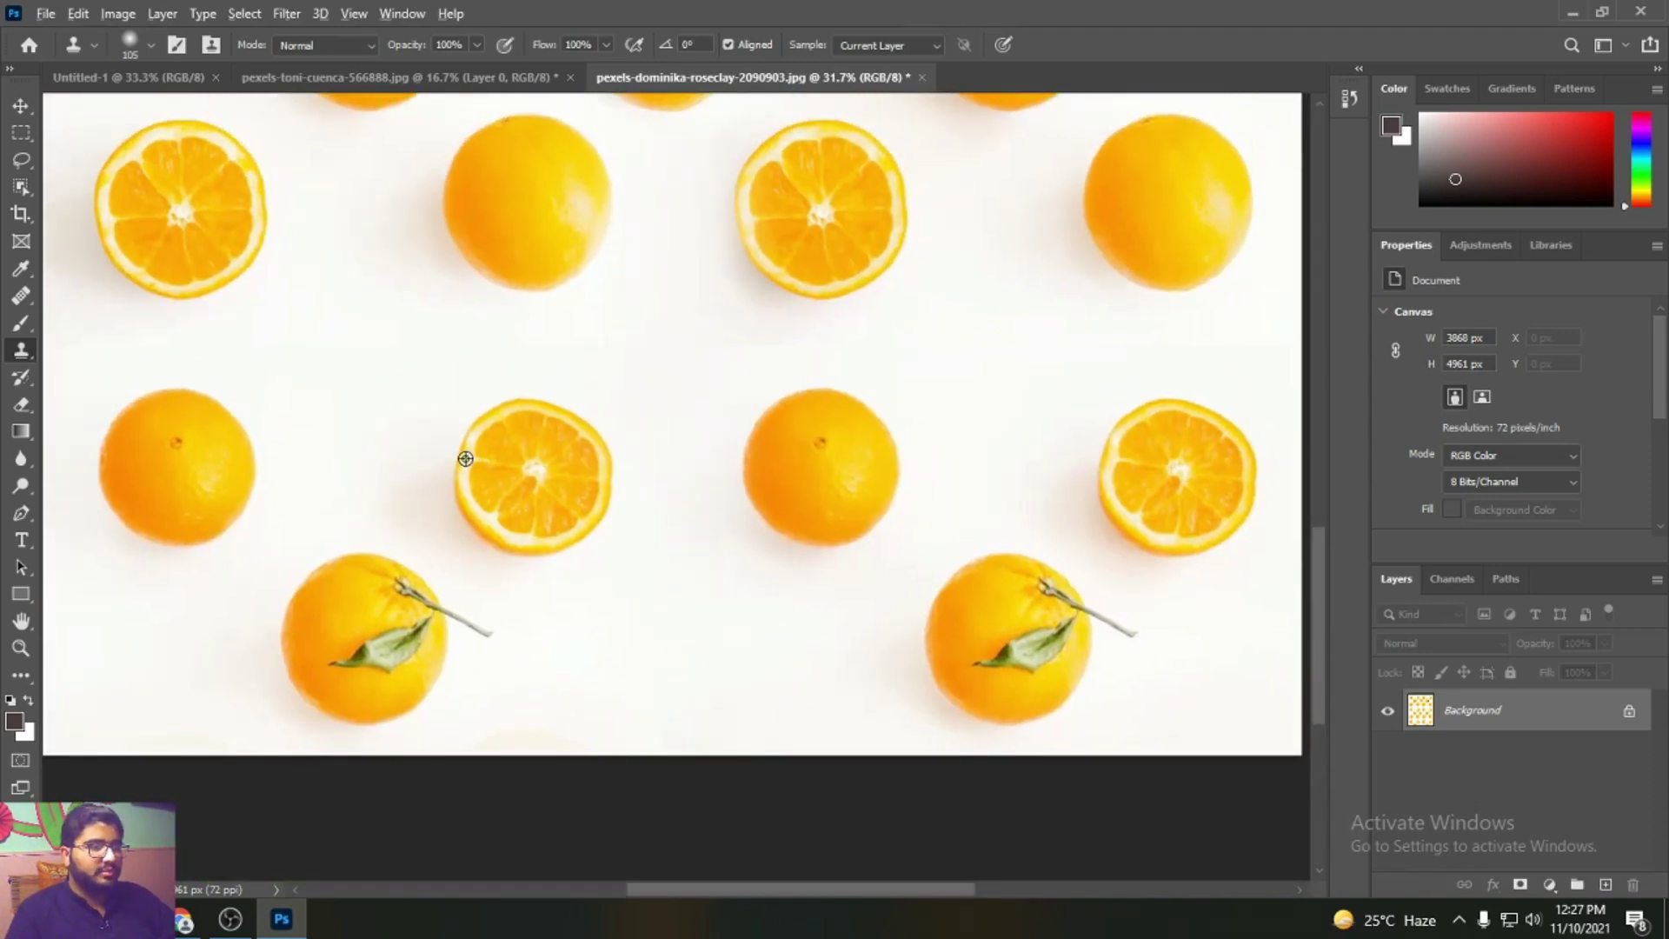
mouse_move(645, 569)
left_mouse_down()
mouse_move(598, 660)
mouse_move(650, 554)
mouse_move(633, 641)
mouse_move(684, 536)
mouse_move(647, 592)
mouse_move(655, 542)
mouse_move(623, 627)
mouse_move(678, 669)
mouse_move(747, 654)
mouse_move(753, 559)
mouse_move(719, 523)
mouse_move(661, 521)
mouse_move(614, 551)
mouse_move(639, 602)
mouse_move(639, 534)
mouse_move(736, 542)
mouse_move(645, 589)
mouse_move(666, 610)
mouse_move(639, 636)
mouse_move(733, 576)
mouse_move(723, 641)
mouse_move(692, 660)
mouse_move(652, 630)
left_mouse_up()
key("ctrl+z")
key("ctrl+z")
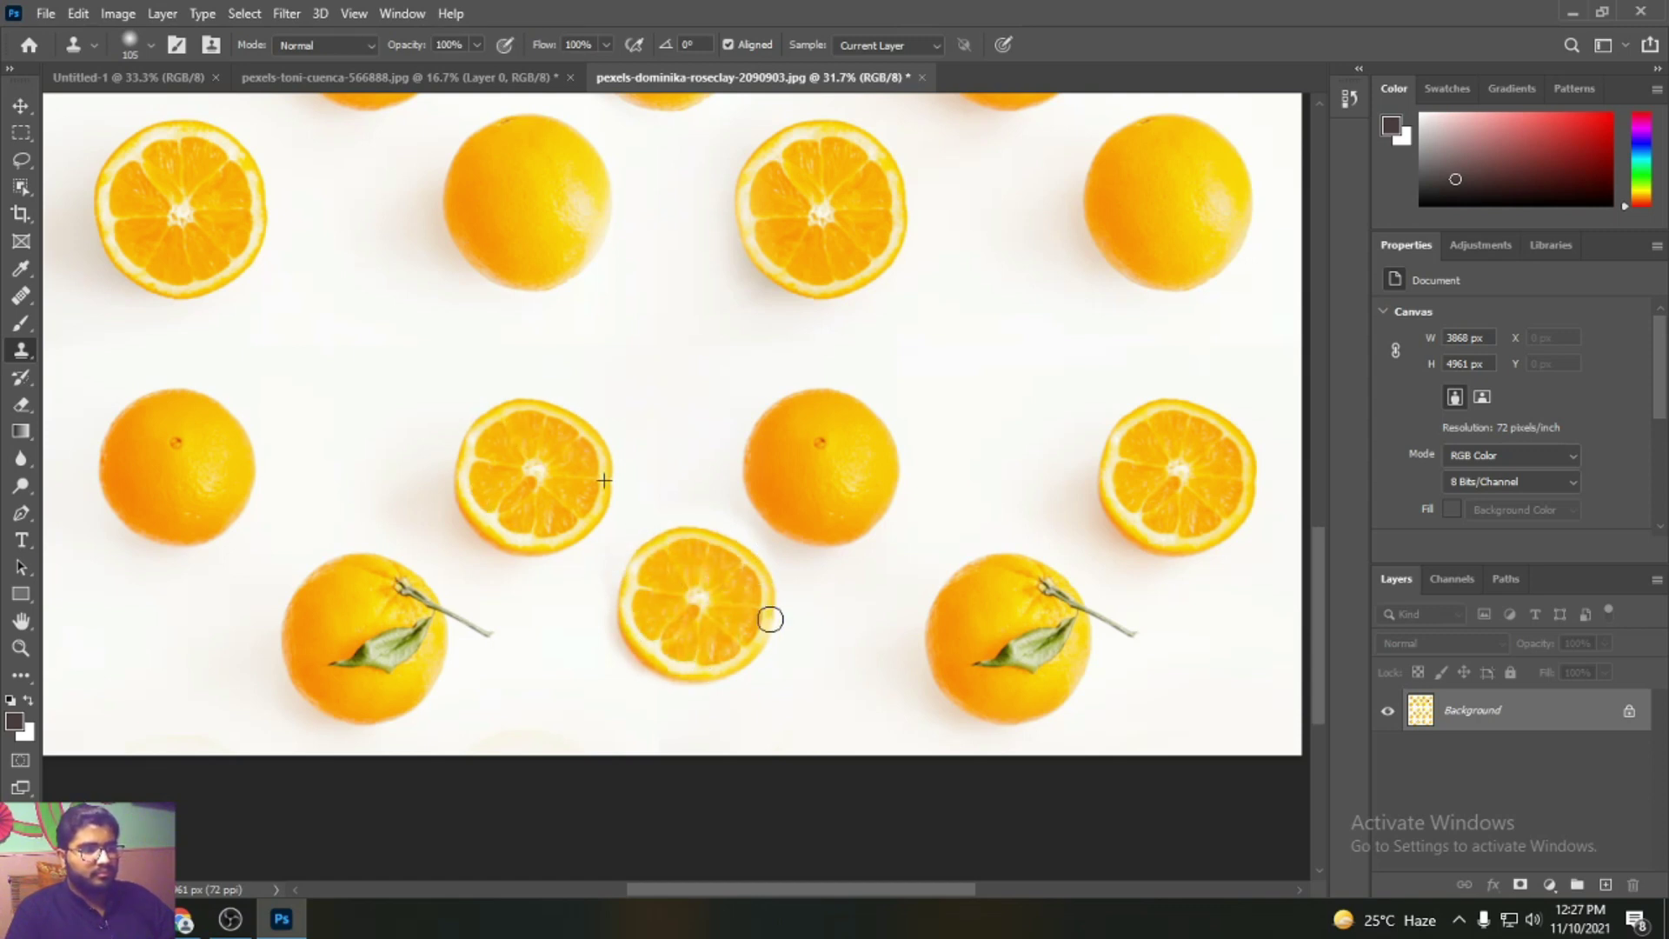
scroll(718, 644, "down", 5)
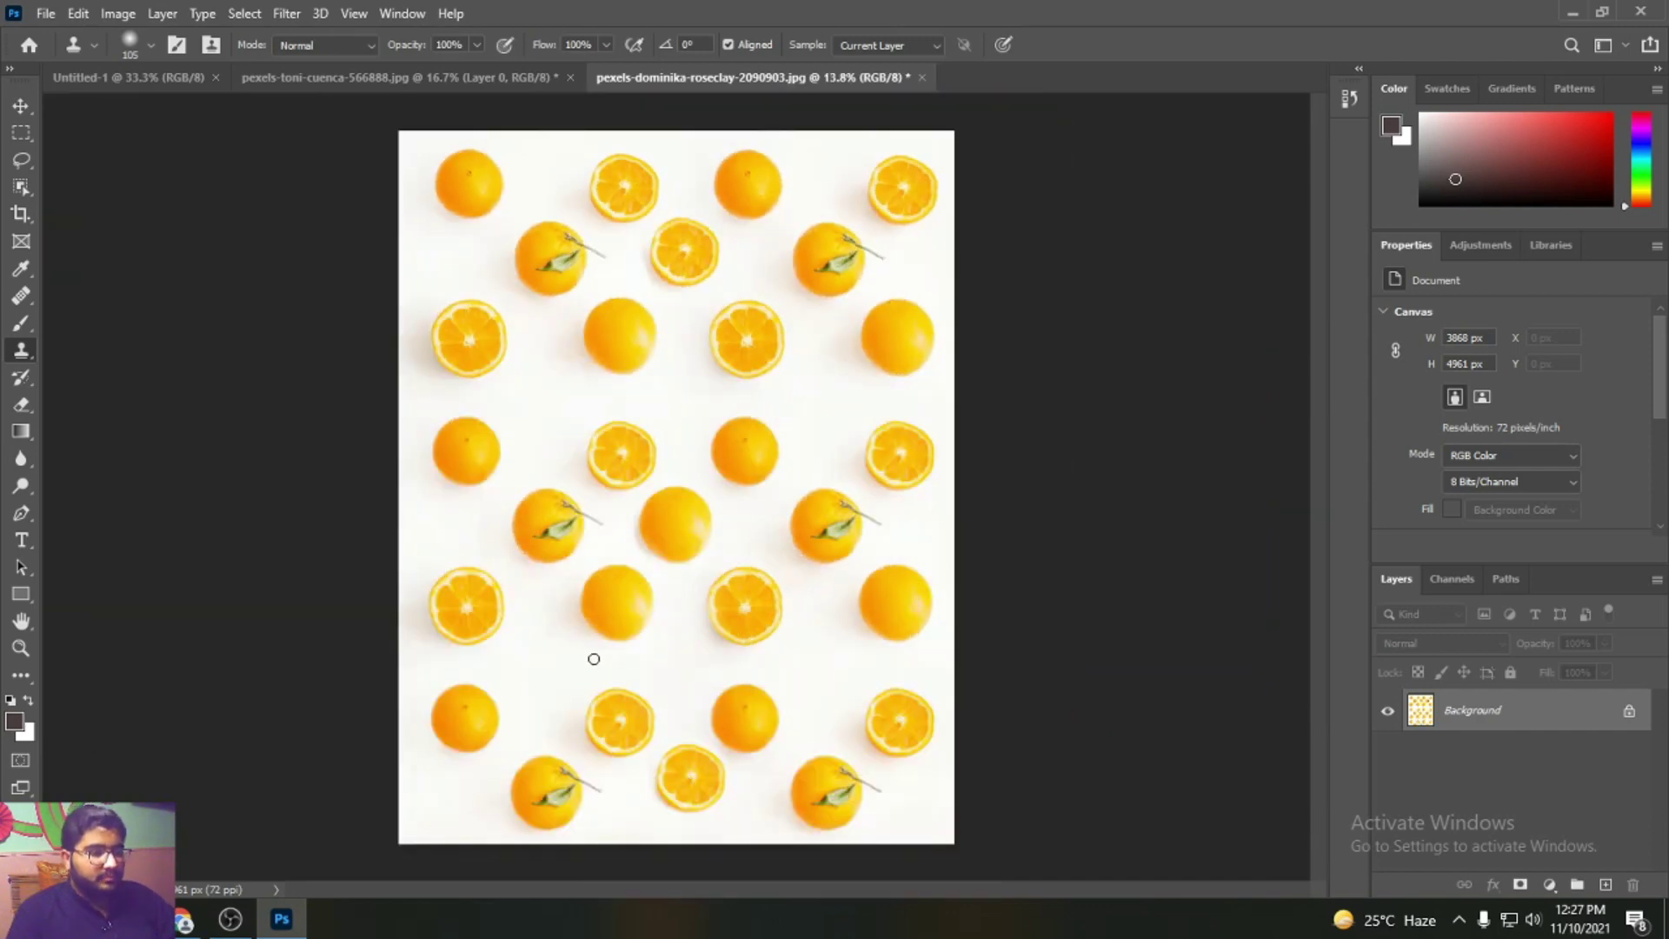
- Clone the bottom row's first whole orange into the empty gap diagonally above it, below the orange slice at the photo's edge
scroll(485, 713, "up", 3)
scroll(521, 678, "down", 2)
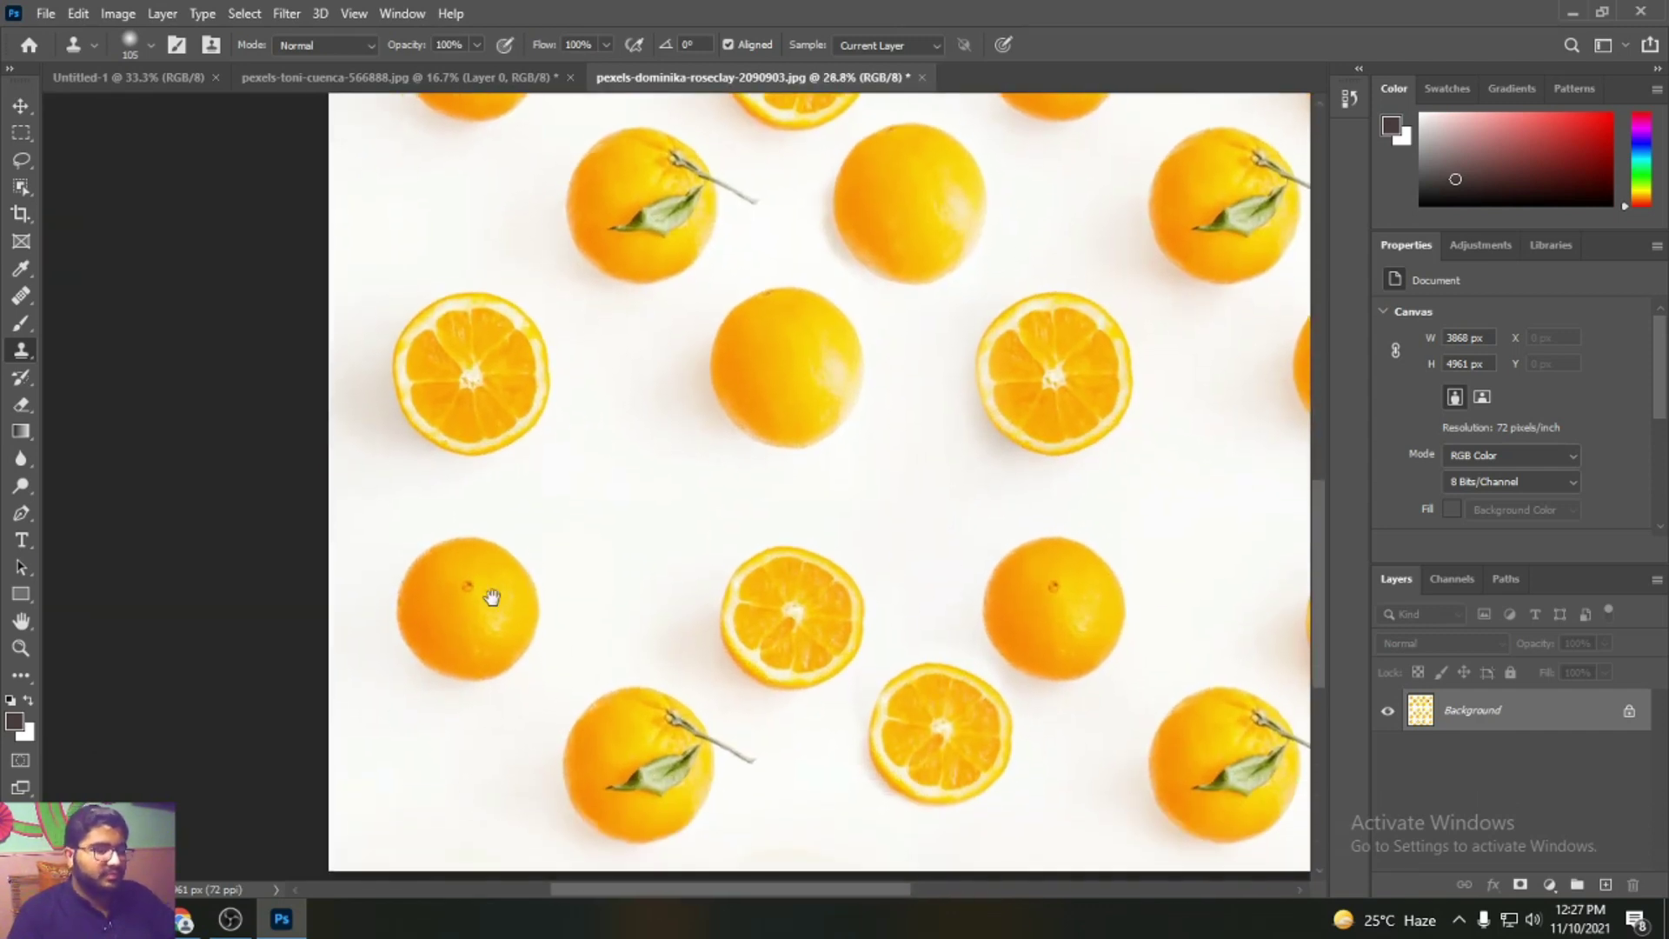
mouse_move(590, 406)
left_mouse_down()
mouse_move(558, 453)
mouse_move(578, 510)
mouse_move(653, 505)
mouse_move(665, 458)
mouse_move(648, 420)
mouse_move(598, 411)
mouse_move(588, 489)
mouse_move(571, 470)
mouse_move(616, 465)
mouse_move(598, 512)
mouse_move(646, 466)
mouse_move(622, 405)
mouse_move(671, 419)
mouse_move(692, 463)
mouse_move(669, 502)
mouse_move(565, 514)
mouse_move(637, 521)
mouse_move(690, 498)
mouse_move(577, 533)
left_mouse_up()
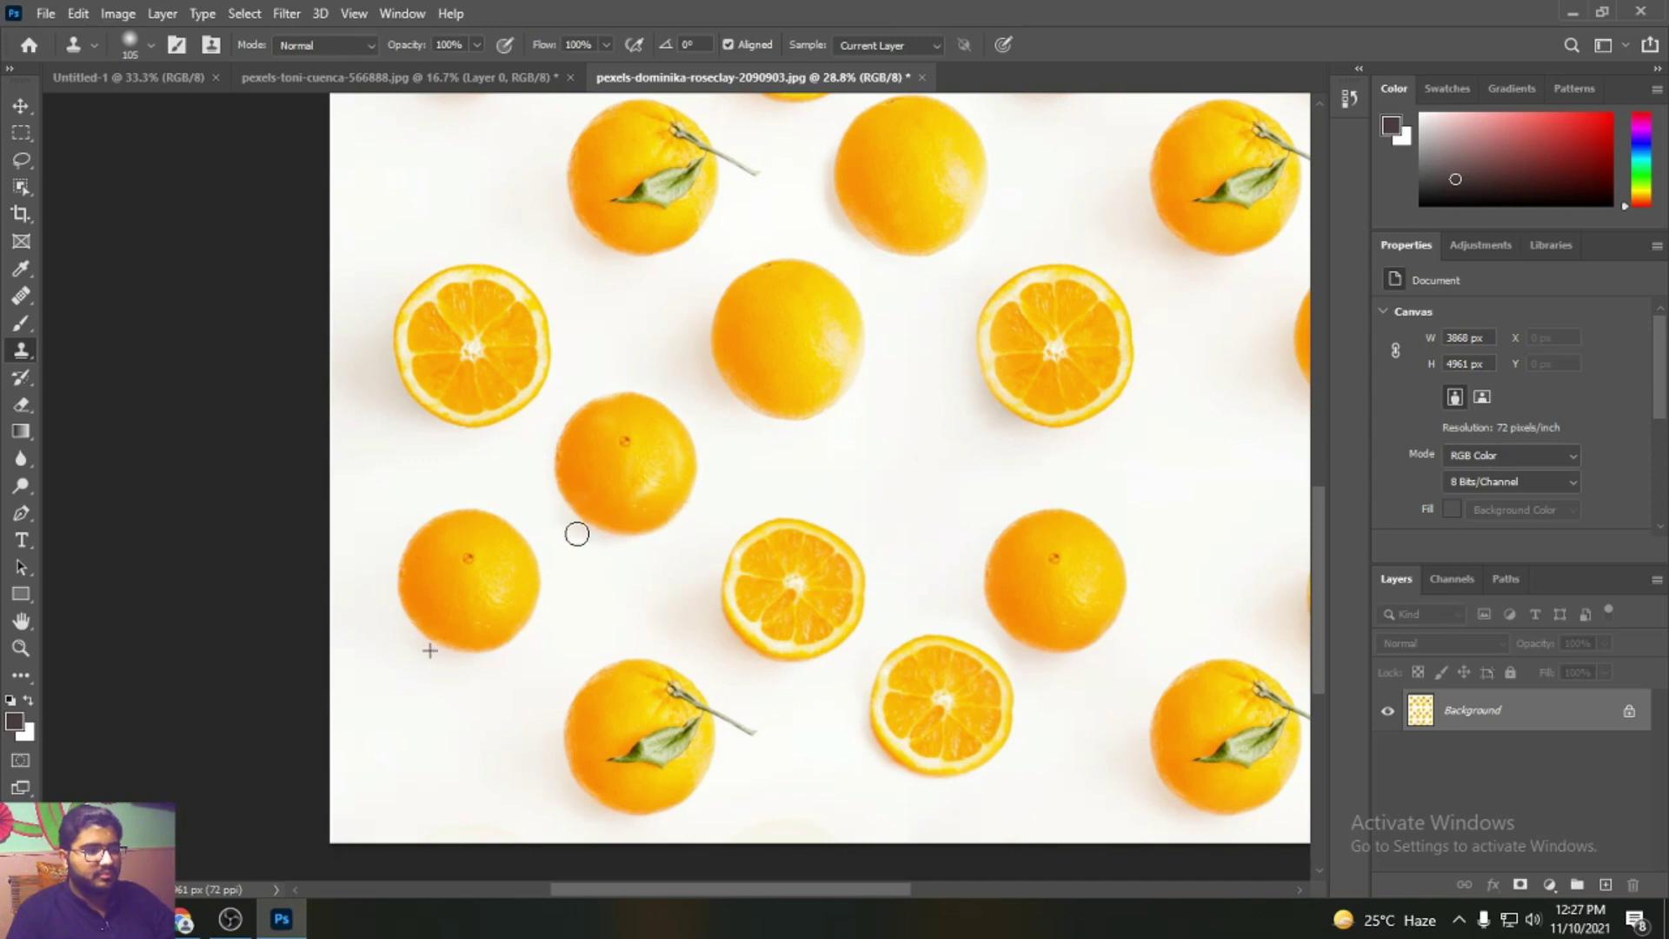
scroll(656, 483, "down", 3)
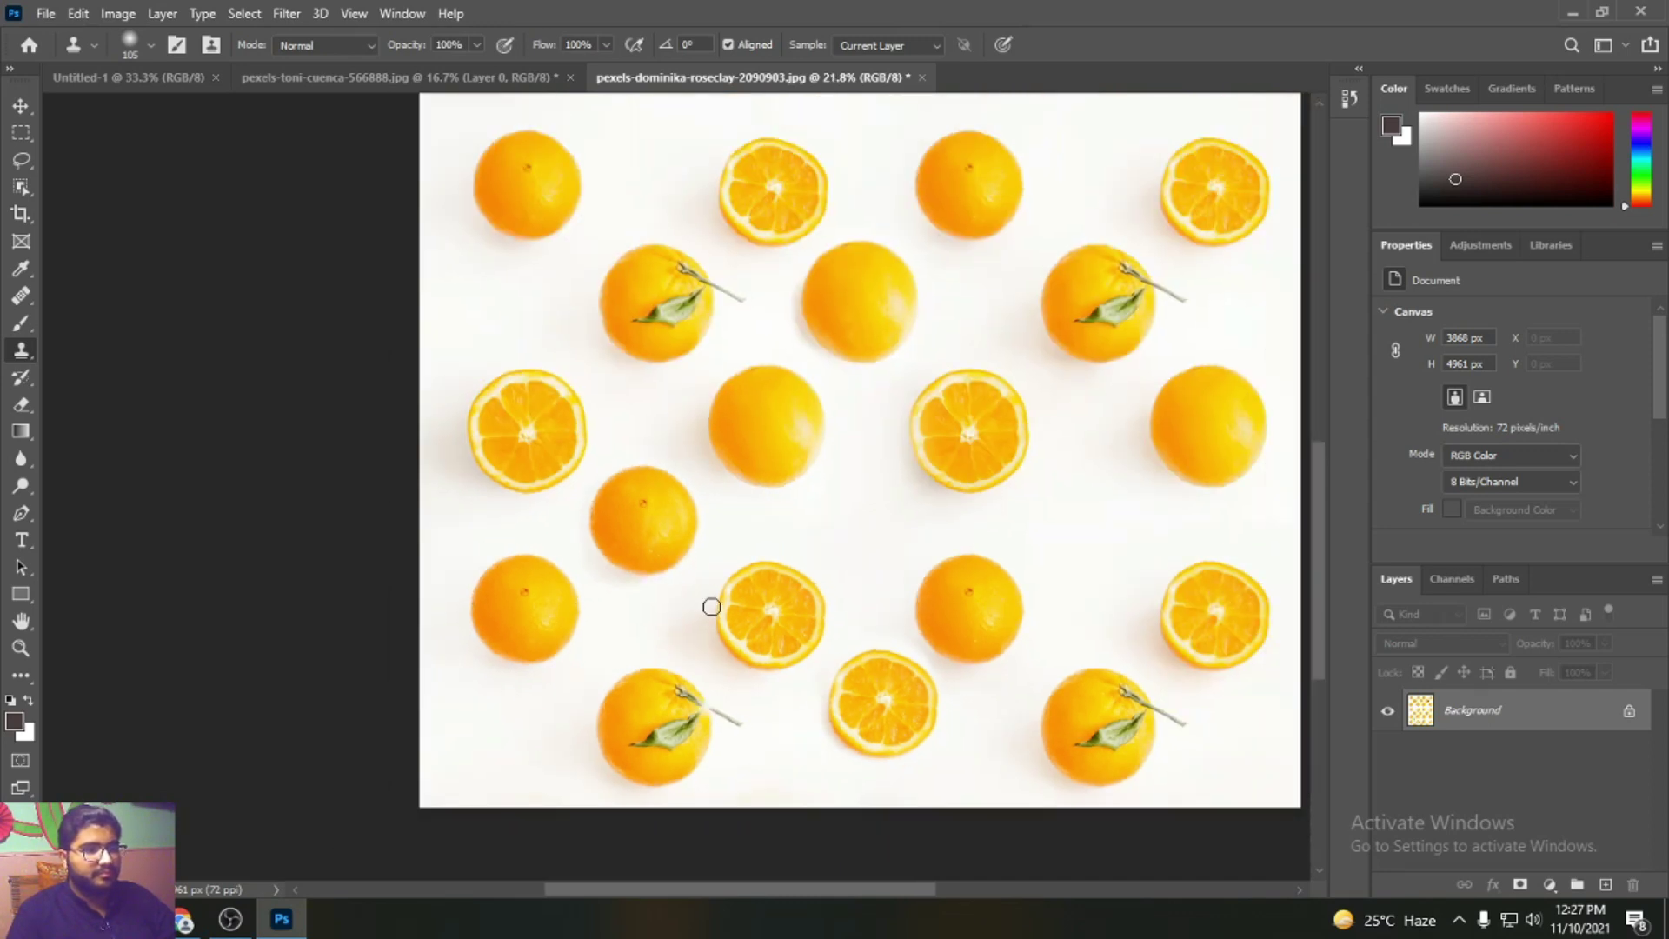
- Clone the middle row's first whole orange into the gap diagonally above it, between the upper slice and the smooth whole orange
scroll(414, 328, "up", 4)
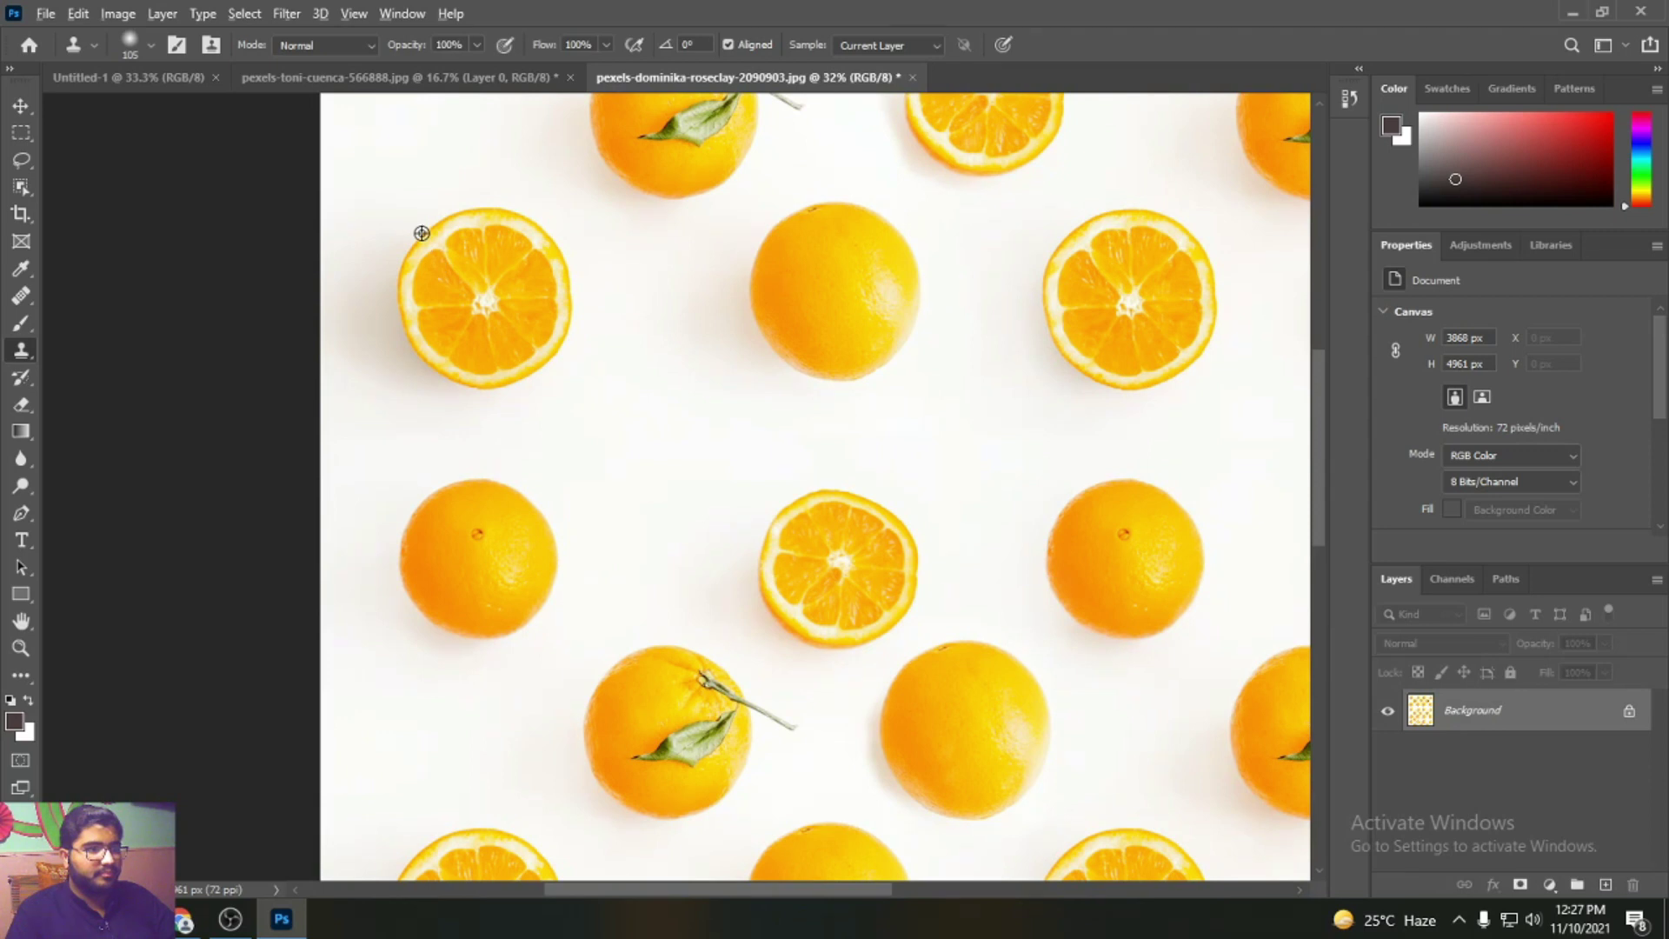
mouse_move(615, 357)
left_mouse_down()
mouse_move(588, 379)
mouse_move(574, 444)
mouse_move(629, 429)
mouse_move(620, 359)
mouse_move(686, 355)
mouse_move(729, 390)
mouse_move(719, 443)
mouse_move(745, 374)
mouse_move(701, 330)
mouse_move(655, 335)
mouse_move(619, 369)
mouse_move(624, 444)
mouse_move(667, 381)
mouse_move(677, 392)
mouse_move(642, 391)
mouse_move(673, 371)
mouse_move(704, 398)
mouse_move(704, 444)
mouse_move(632, 451)
mouse_move(713, 434)
mouse_move(629, 478)
mouse_move(721, 461)
mouse_move(741, 402)
mouse_move(720, 343)
mouse_move(678, 328)
mouse_move(612, 351)
mouse_move(613, 434)
left_mouse_up()
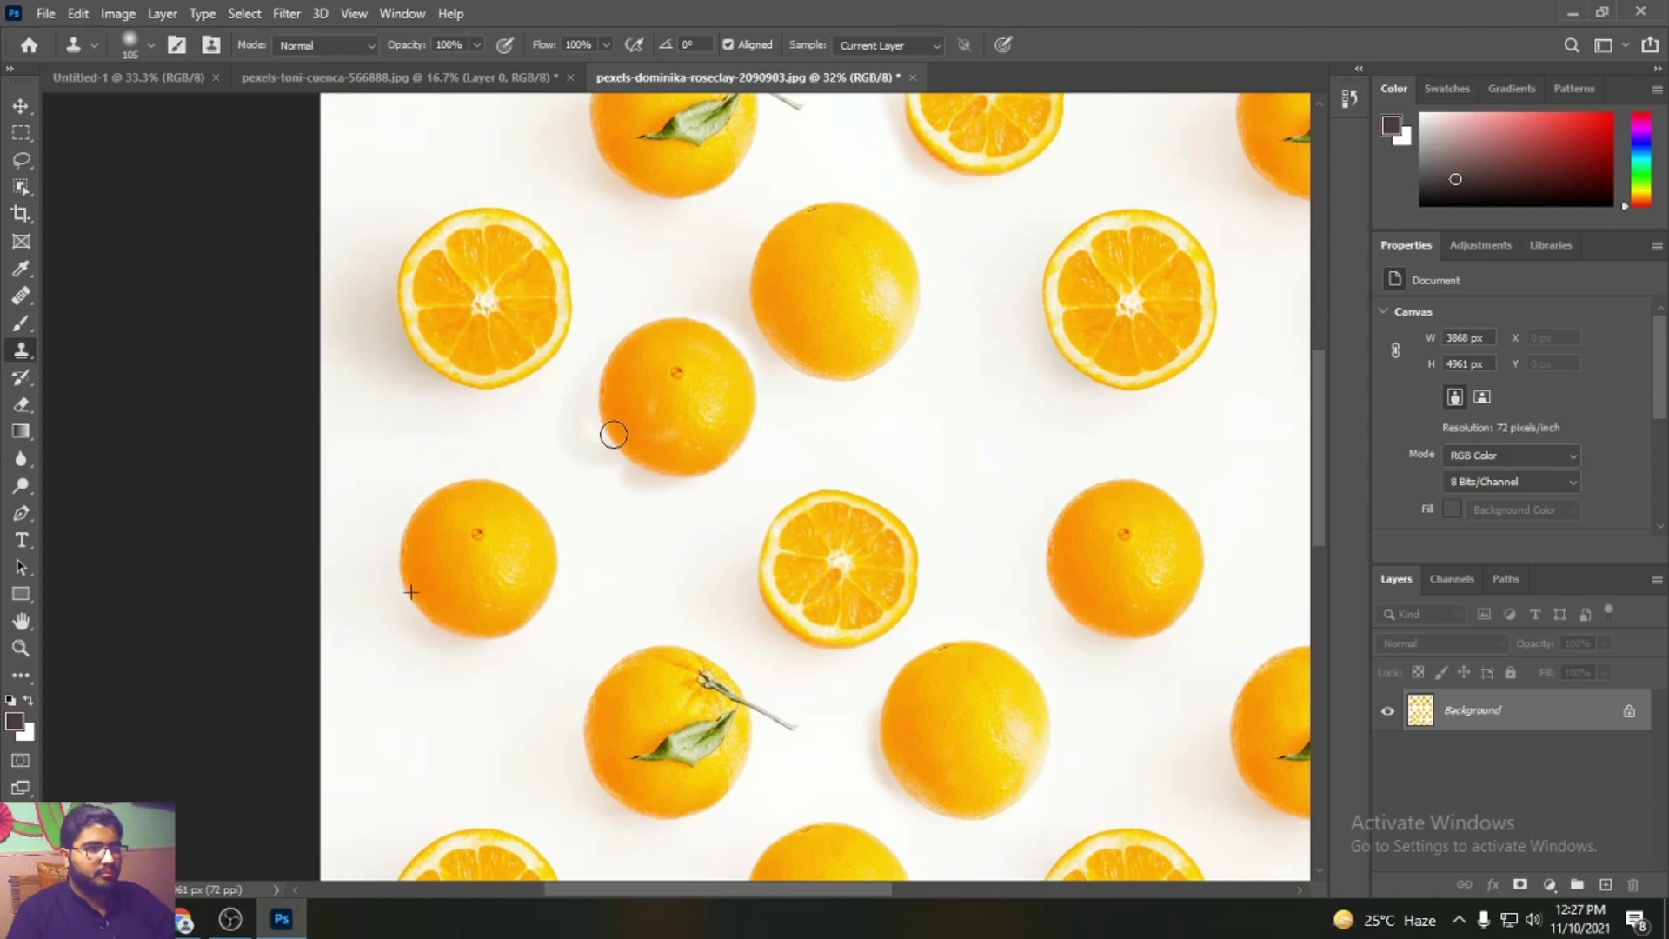
mouse_move(744, 437)
left_mouse_down()
mouse_move(646, 482)
mouse_move(570, 422)
left_mouse_up()
key("ctrl+0")
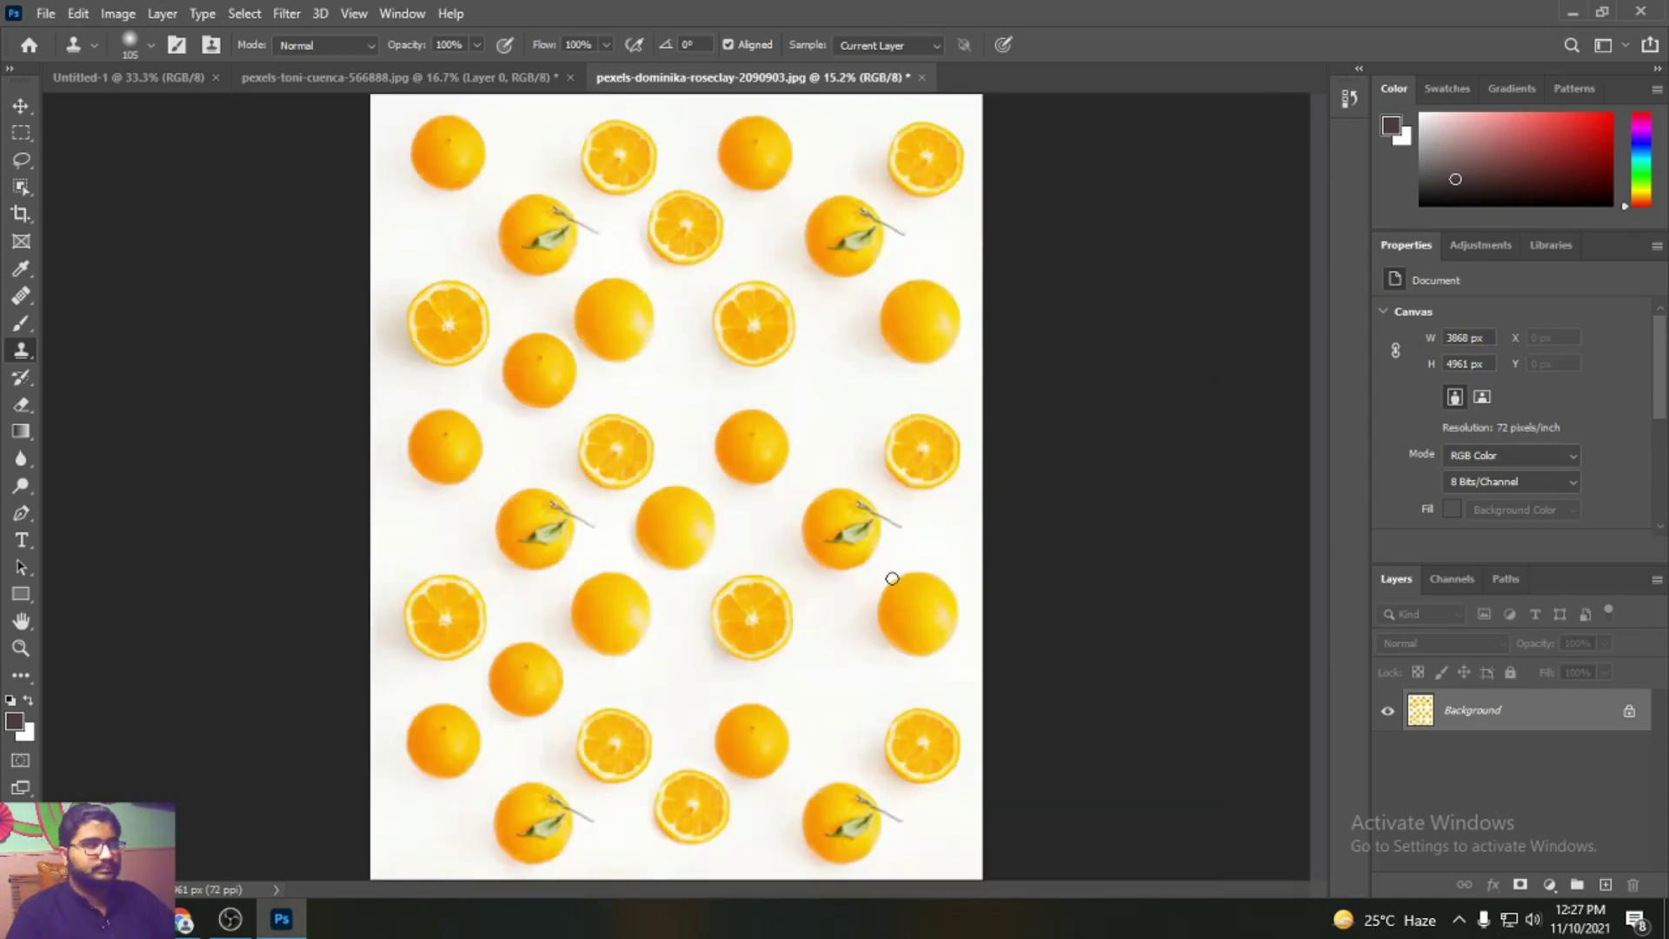
- Clone the second leafed orange of the middle pair into the gap beneath the slice and smooth whole orange below it
scroll(875, 696, "up", 3)
scroll(794, 487, "down", 2)
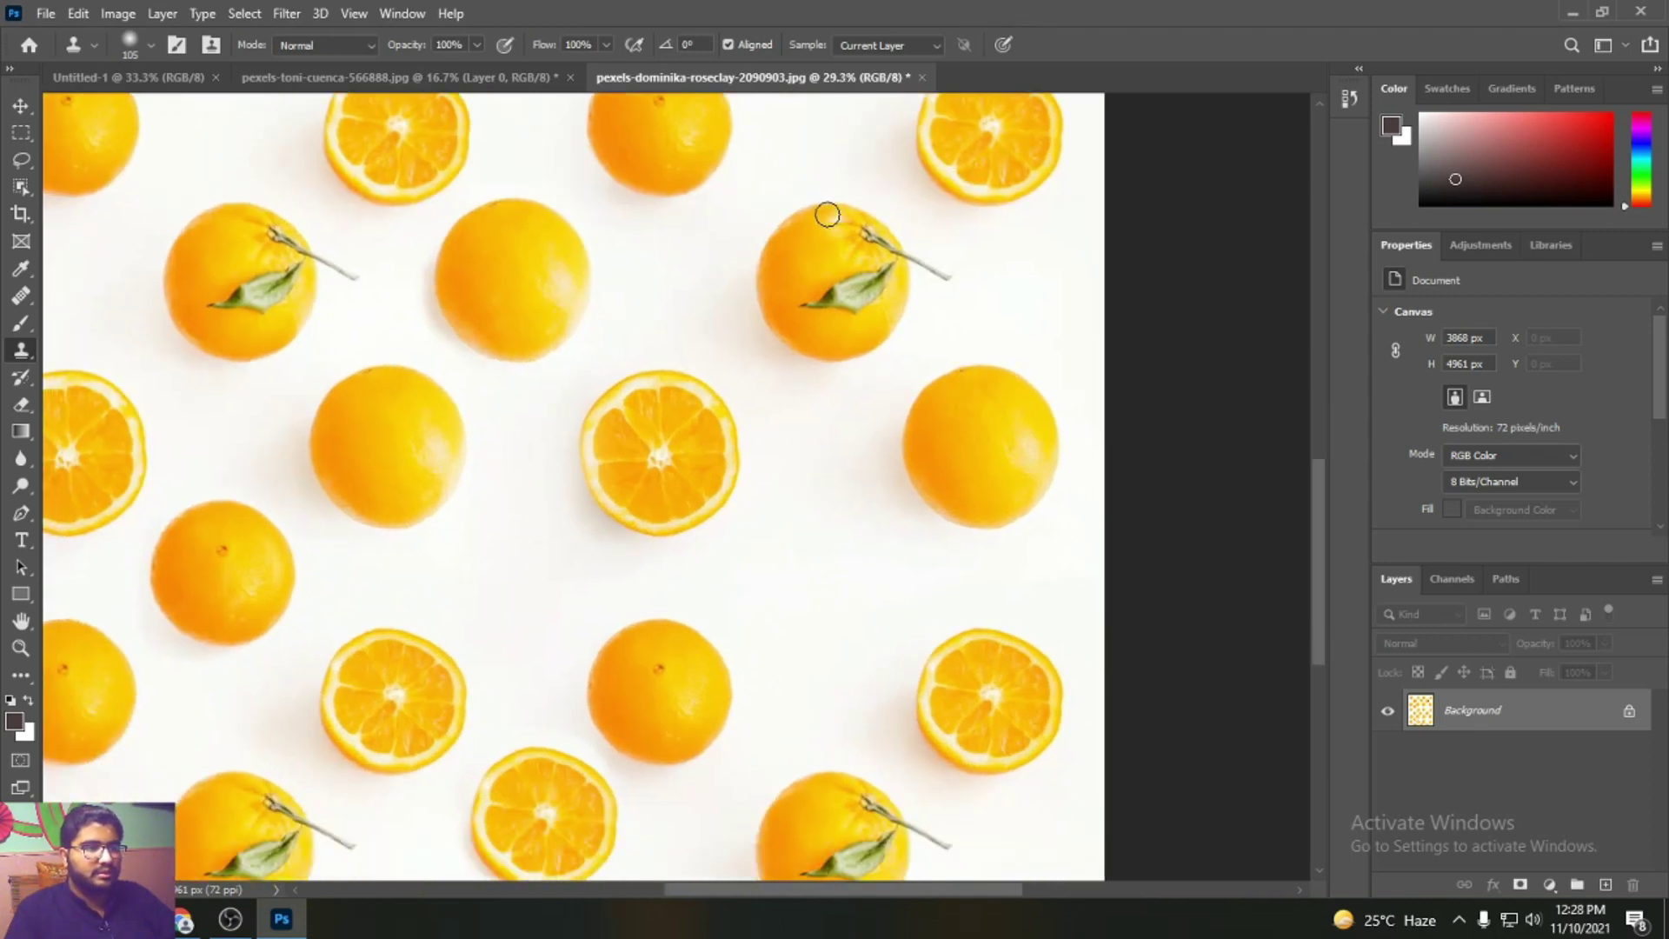
mouse_move(765, 504)
left_mouse_down()
mouse_move(754, 578)
mouse_move(788, 610)
mouse_move(864, 609)
mouse_move(900, 573)
mouse_move(837, 495)
mouse_move(770, 497)
mouse_move(724, 570)
mouse_move(754, 624)
mouse_move(804, 641)
mouse_move(847, 629)
mouse_move(872, 567)
left_mouse_up()
mouse_move(744, 580)
left_mouse_down()
mouse_move(778, 627)
mouse_move(763, 606)
mouse_move(802, 604)
mouse_move(765, 532)
mouse_move(836, 519)
mouse_move(810, 508)
mouse_move(778, 532)
mouse_move(810, 527)
mouse_move(781, 592)
mouse_move(909, 553)
left_mouse_up()
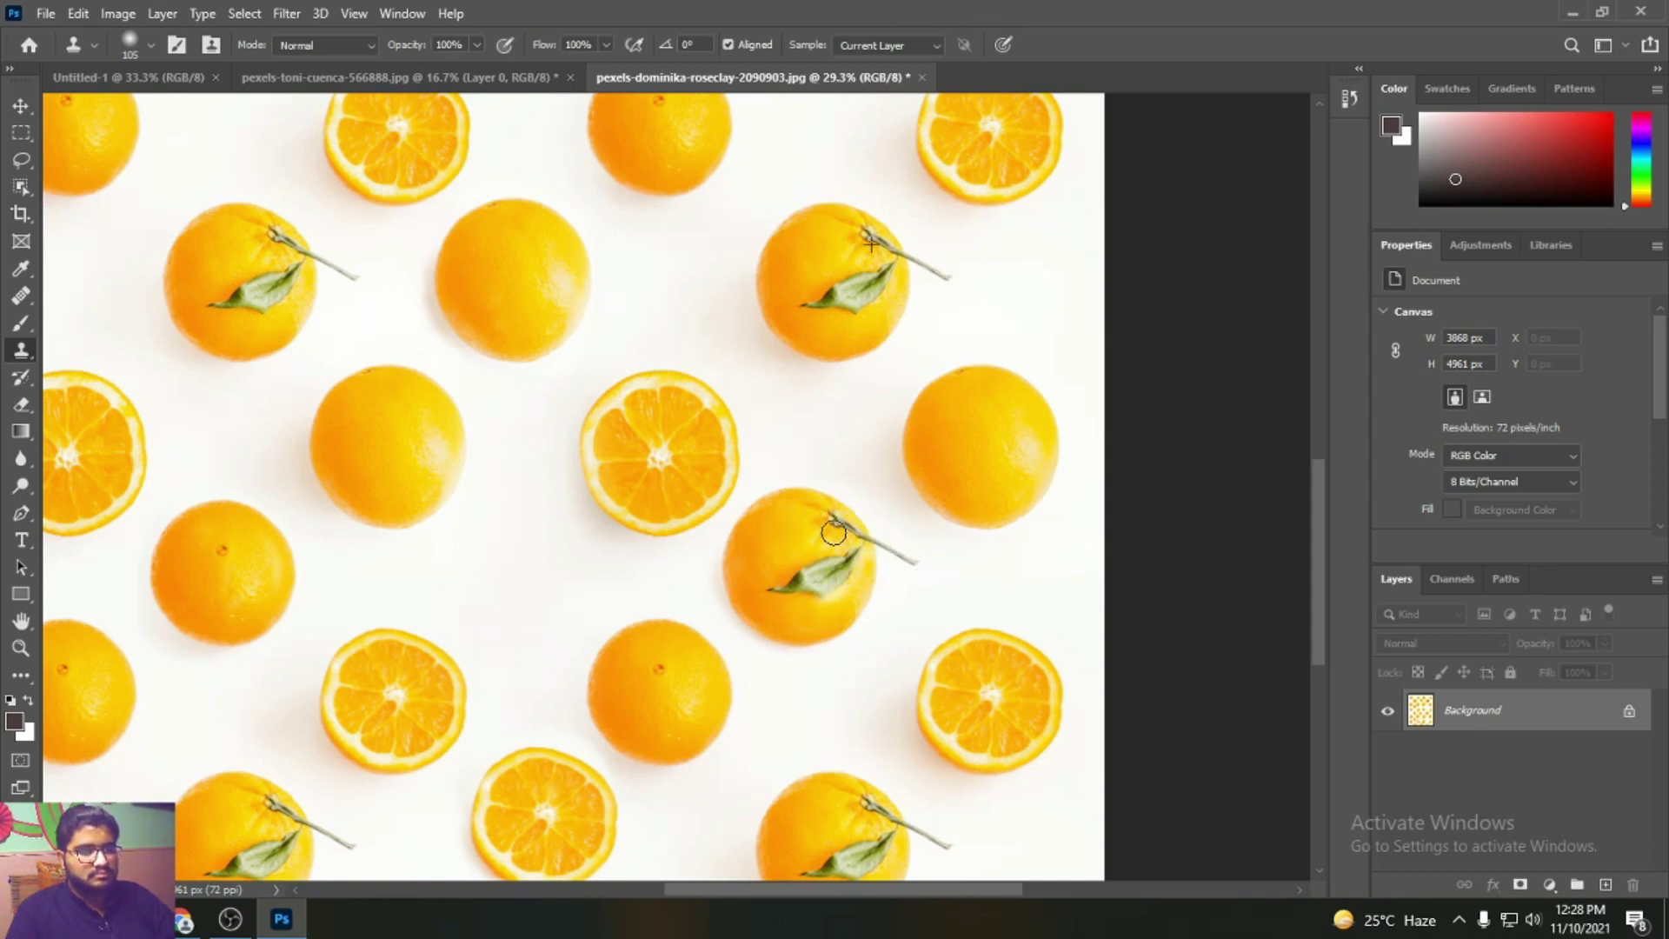
scroll(803, 634, "down", 5)
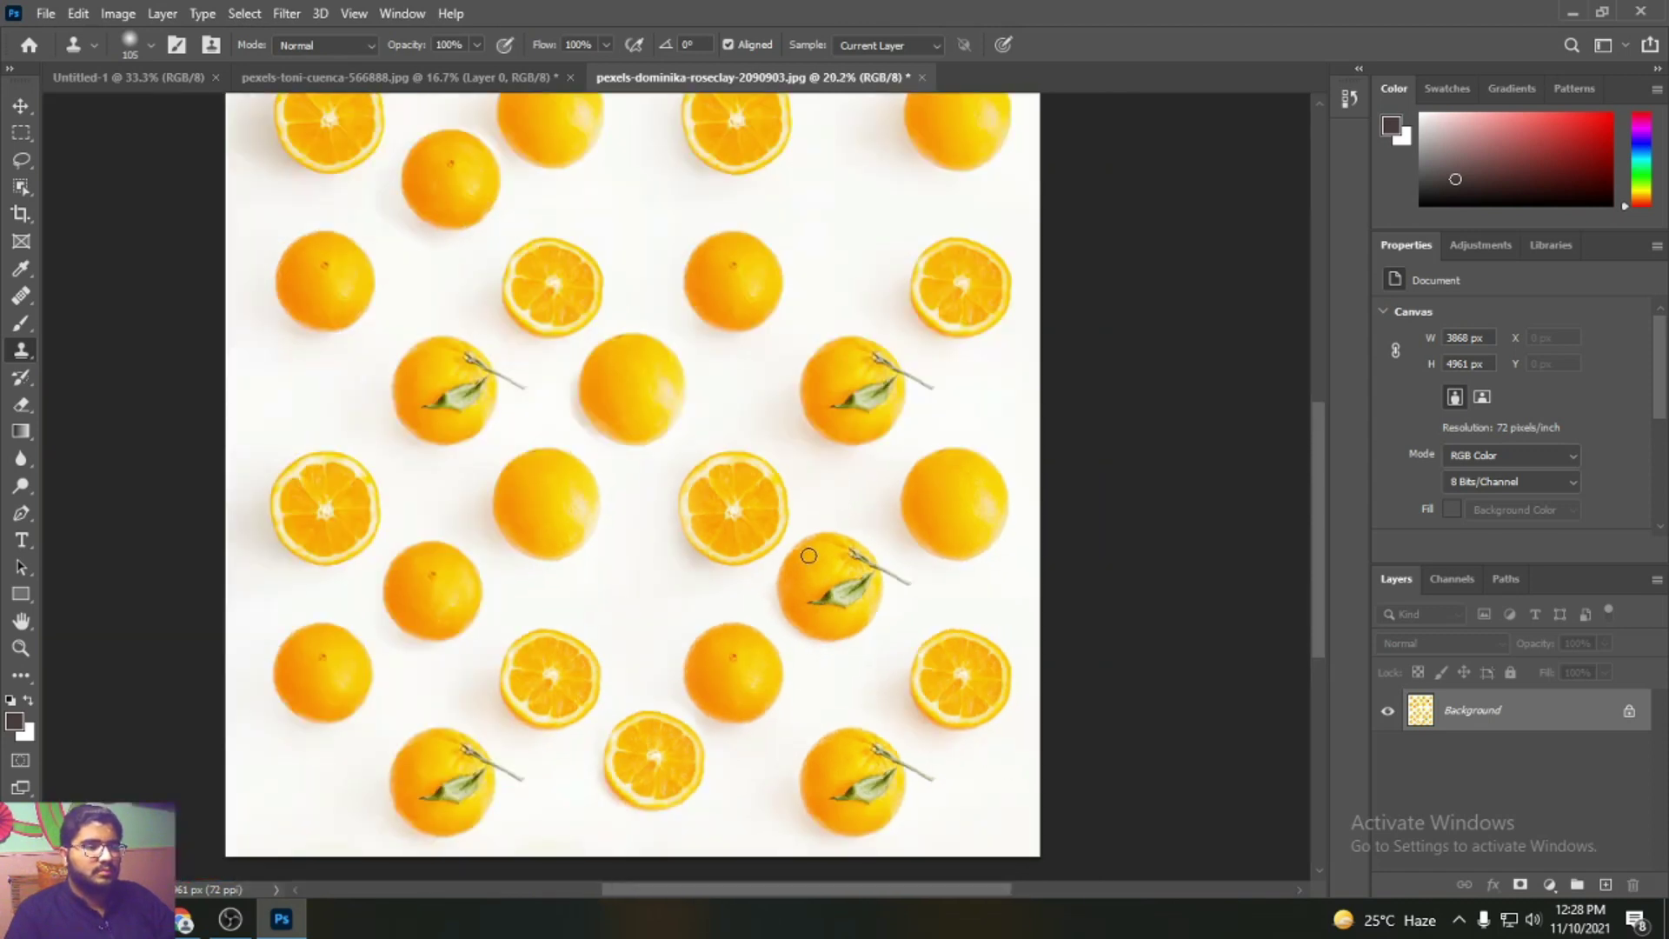
scroll(761, 491, "up", 1)
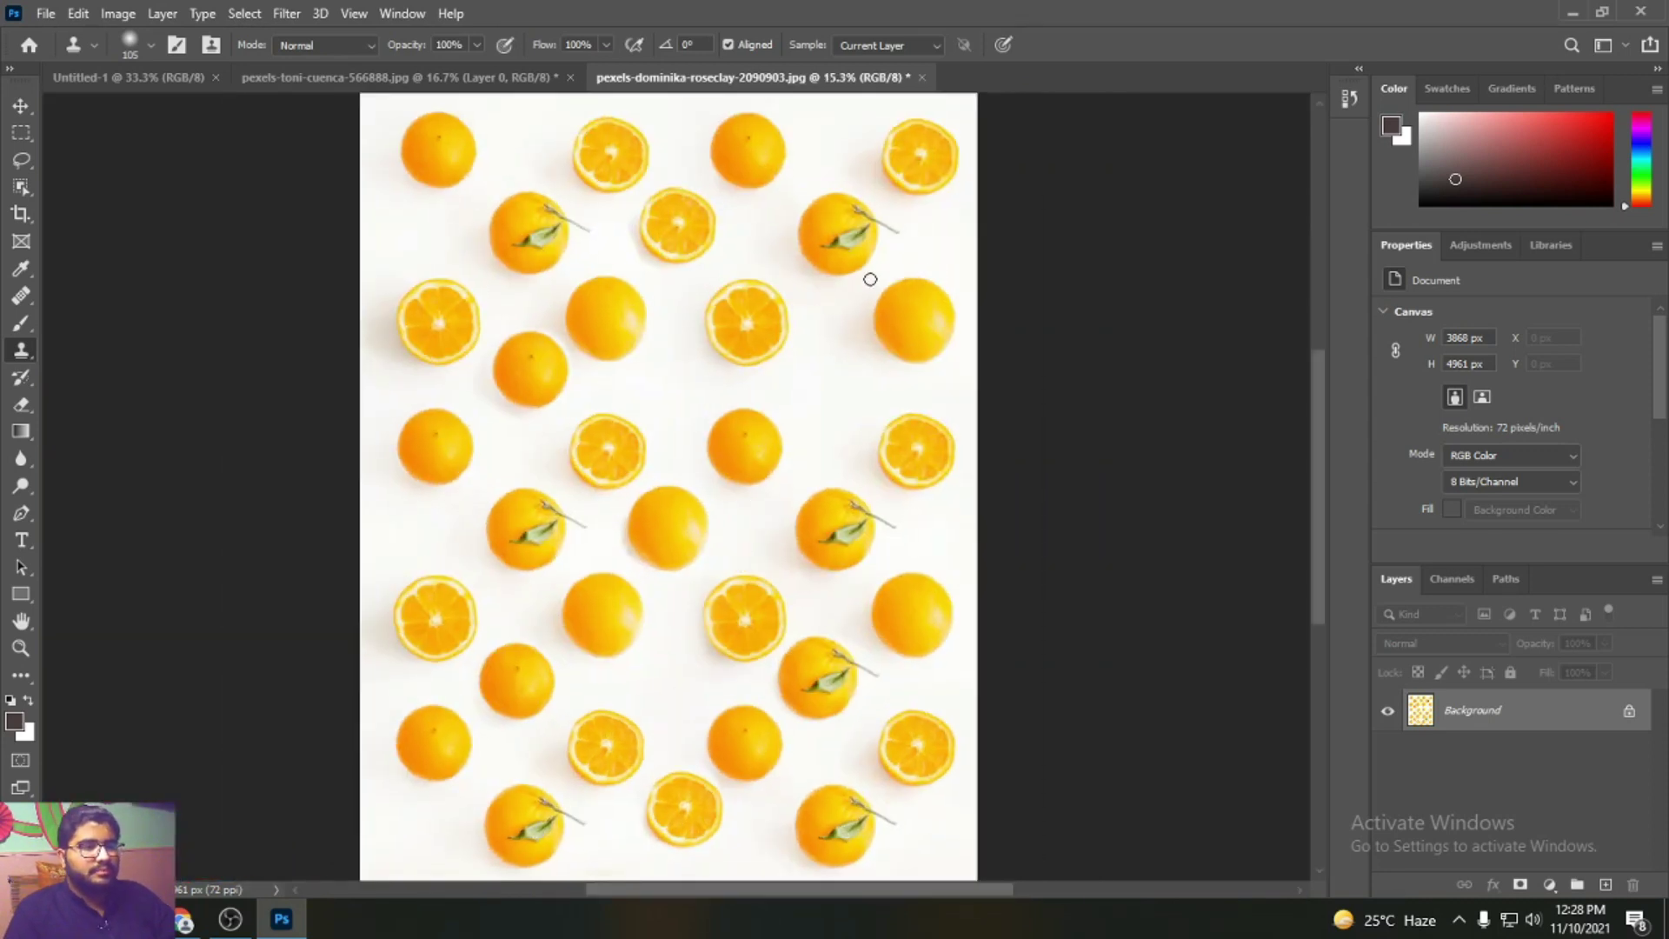
- Try to clone the second leafed orange of the upper pair into the gap beneath the neighbouring orange slice
scroll(871, 279, "up", 3)
scroll(808, 129, "up", 2)
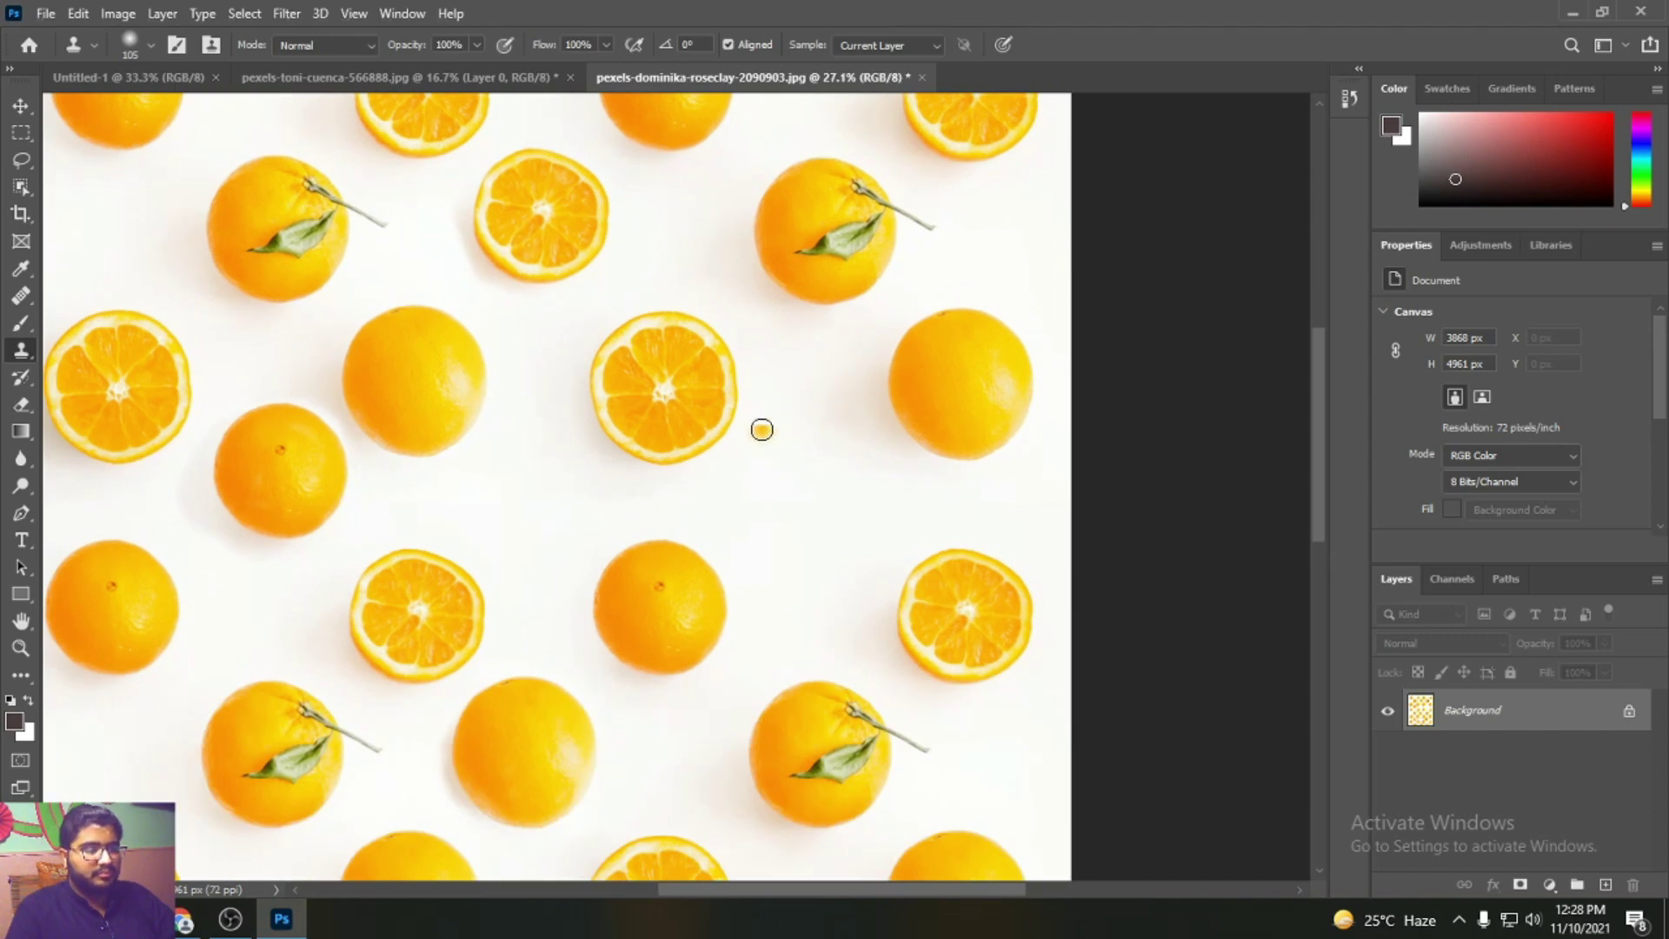
mouse_move(758, 434)
left_mouse_down()
mouse_move(769, 533)
mouse_move(832, 542)
left_mouse_up()
mouse_move(825, 429)
left_mouse_down()
mouse_move(726, 439)
mouse_move(705, 477)
mouse_move(730, 534)
mouse_move(806, 553)
mouse_move(830, 449)
mouse_move(782, 552)
mouse_move(725, 467)
mouse_move(690, 514)
mouse_move(789, 560)
left_mouse_up()
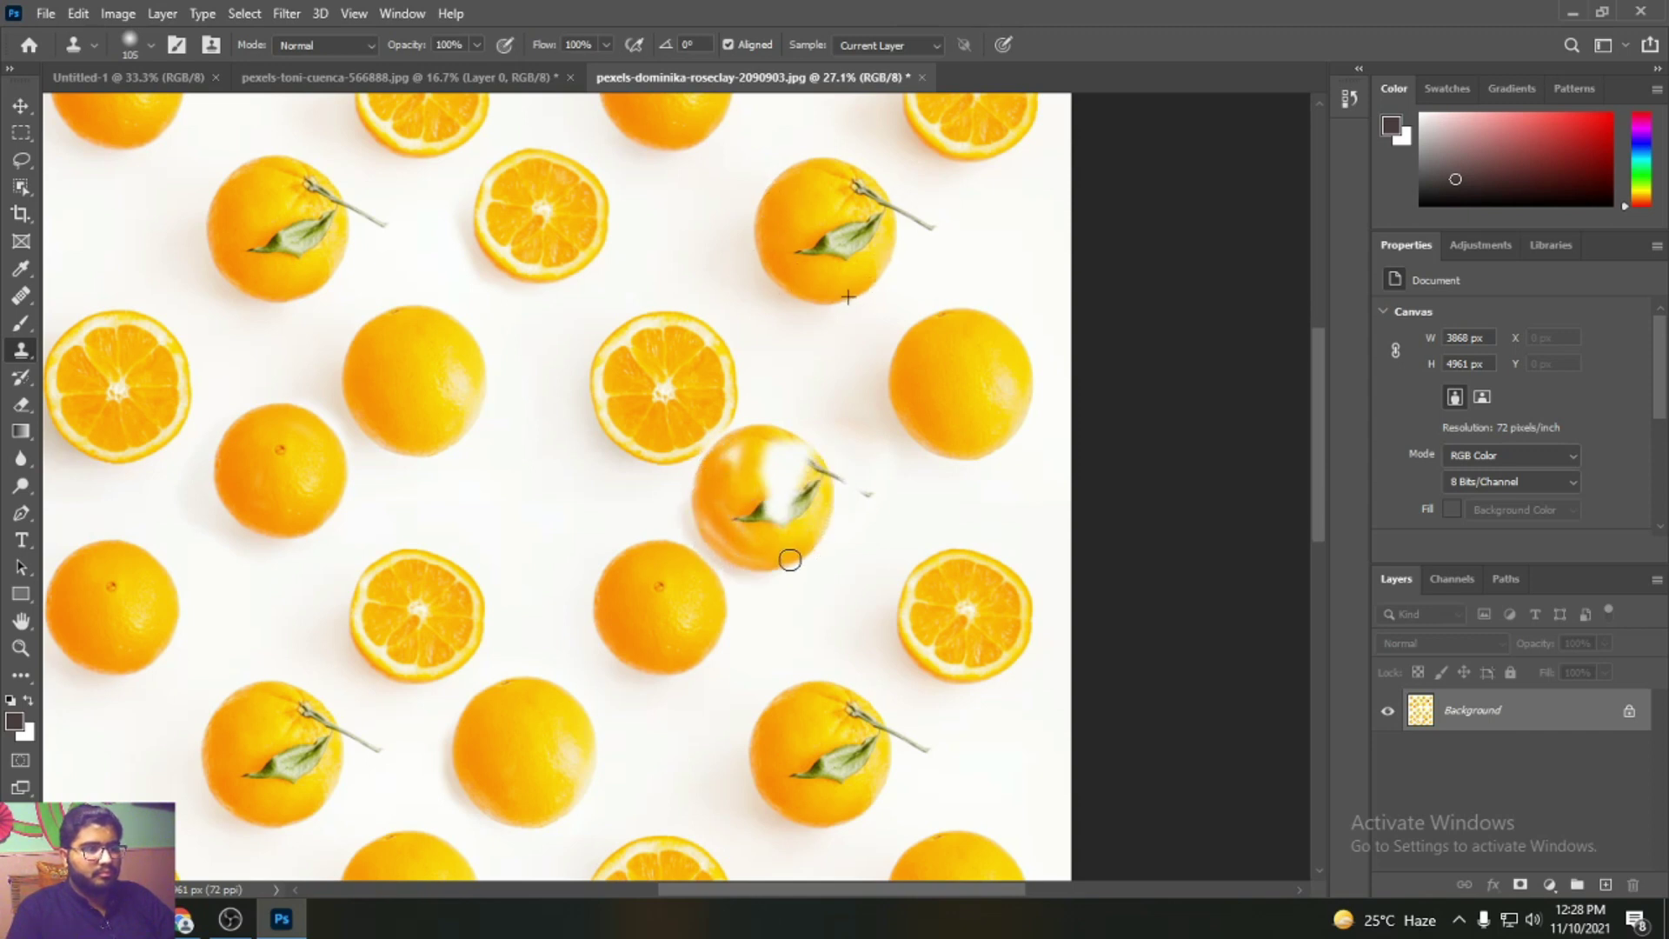
key("ctrl+z")
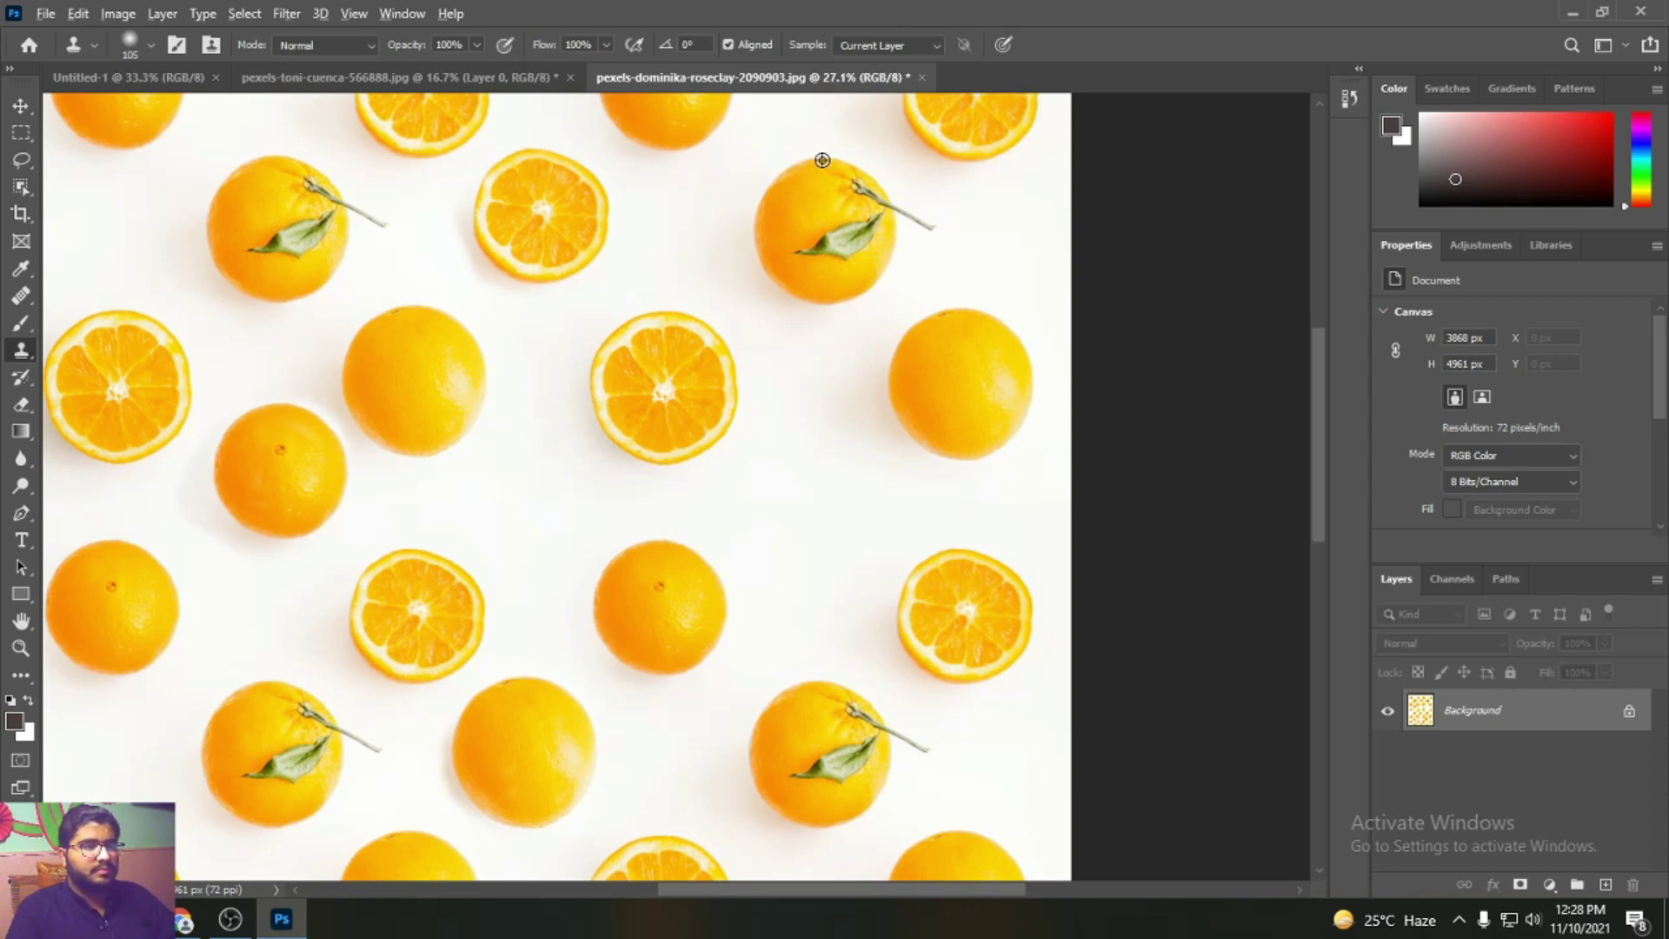
- Clone the upper pair's second leafed orange, sampled from its top edge, between the slice and smooth whole orange below it
mouse_move(798, 420)
left_mouse_down()
mouse_move(755, 475)
mouse_move(743, 534)
mouse_move(831, 583)
mouse_move(803, 518)
mouse_move(827, 511)
mouse_move(816, 535)
mouse_move(730, 521)
mouse_move(750, 436)
mouse_move(779, 424)
mouse_move(812, 419)
mouse_move(765, 498)
mouse_move(778, 562)
mouse_move(853, 540)
mouse_move(862, 461)
mouse_move(816, 485)
mouse_move(794, 472)
mouse_move(836, 468)
left_mouse_up()
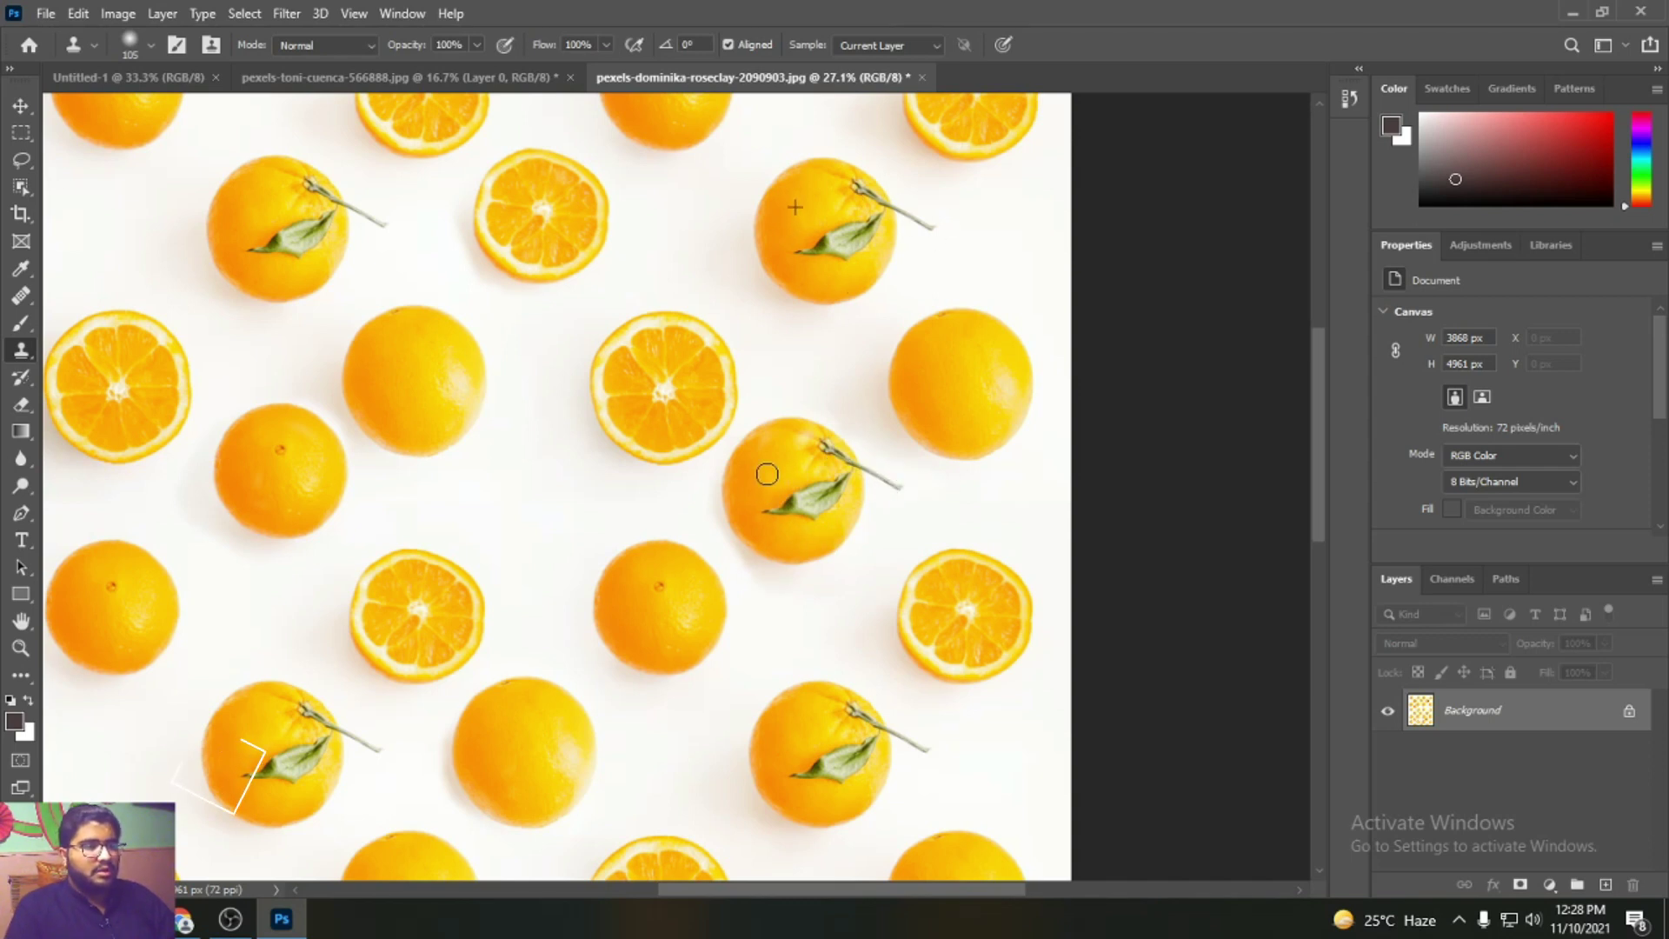
scroll(764, 473, "down", 5)
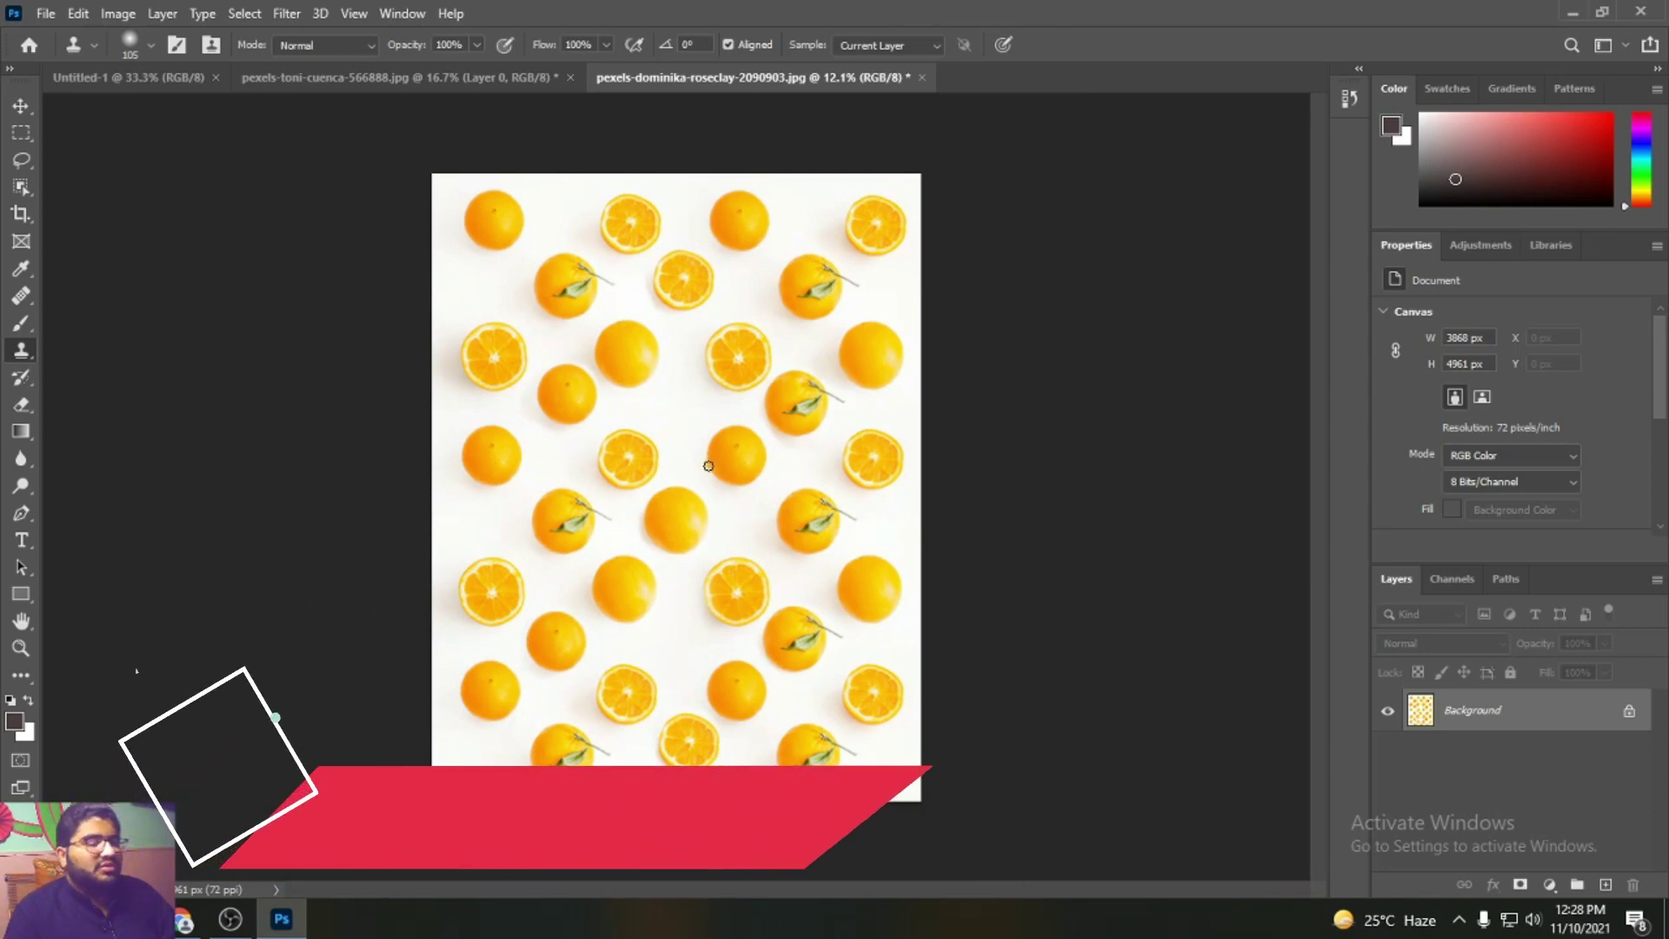